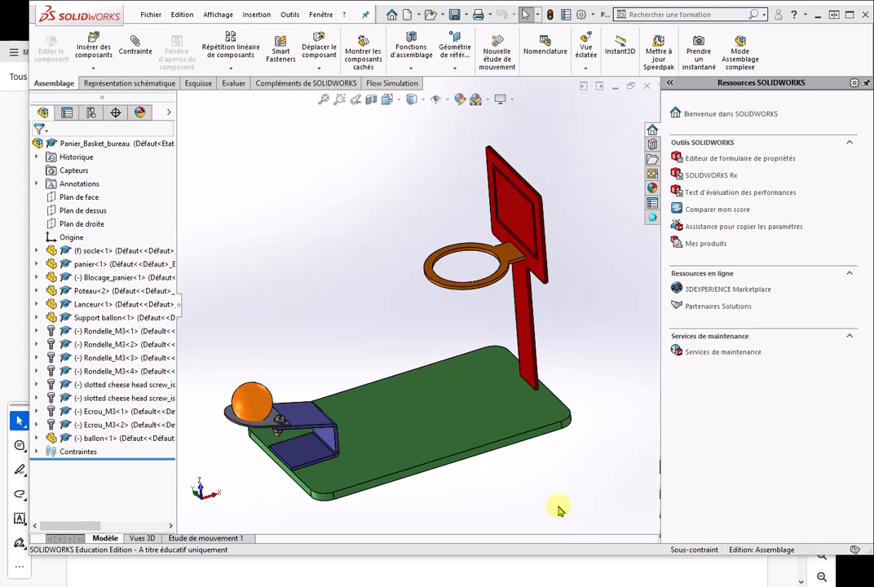
Step: Consult the SOCLE drawing in the PDF and create a new Pièce document in SOLIDWORKS
left_click(722, 580)
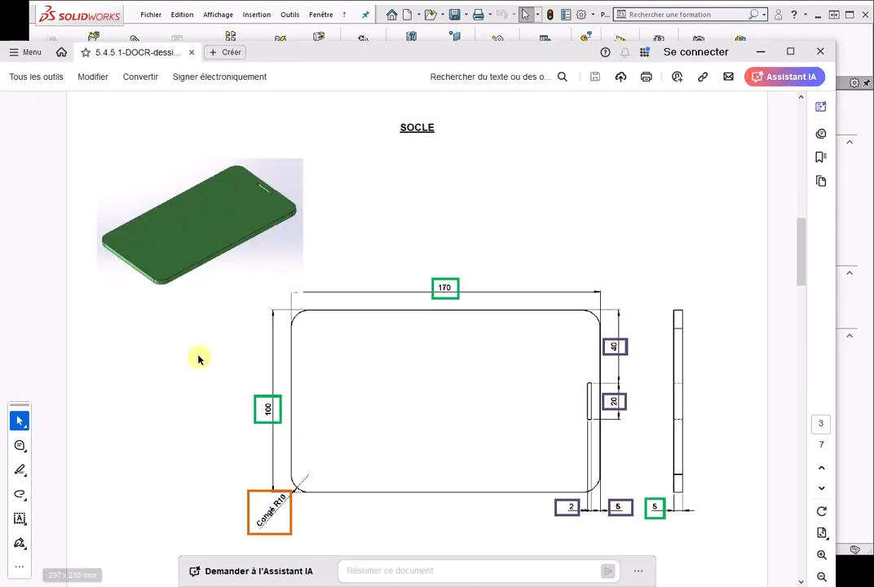
left_click(148, 250)
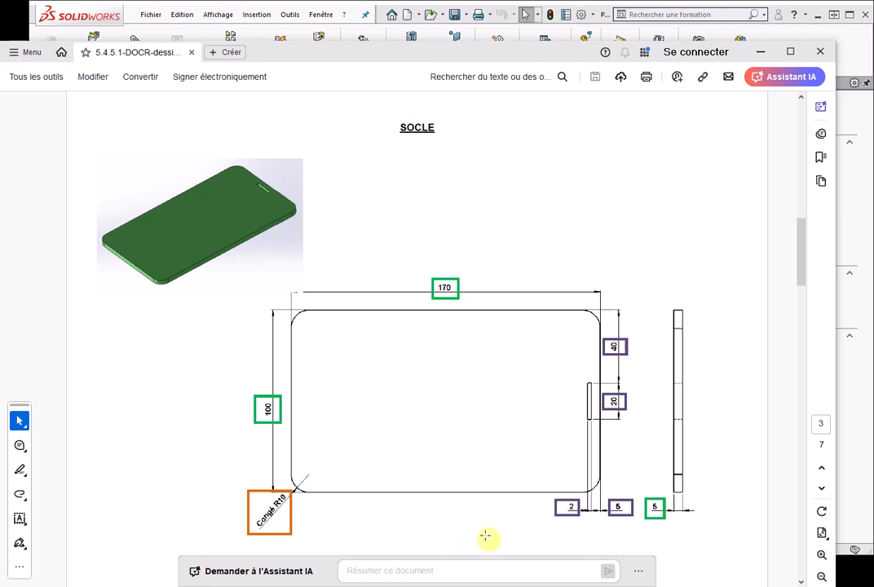
left_click(853, 492)
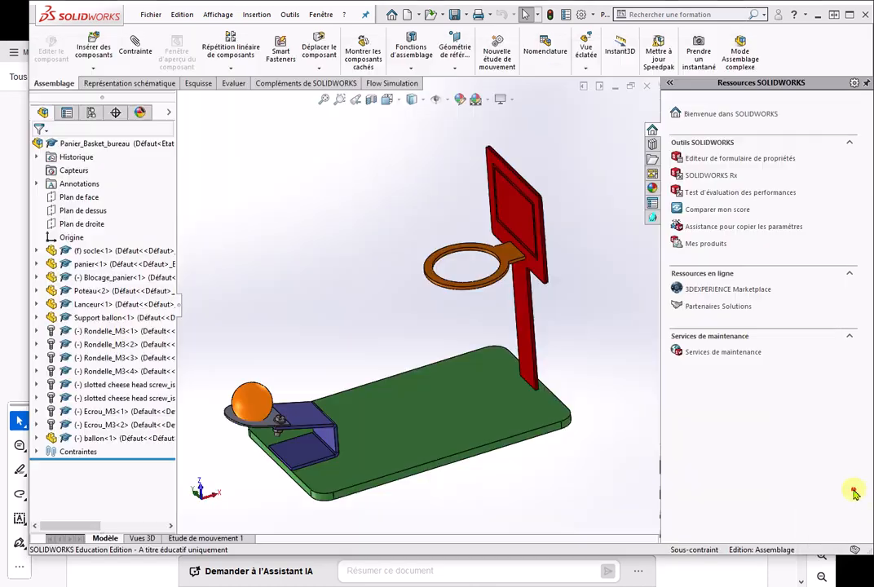
left_click(405, 14)
left_click(367, 191)
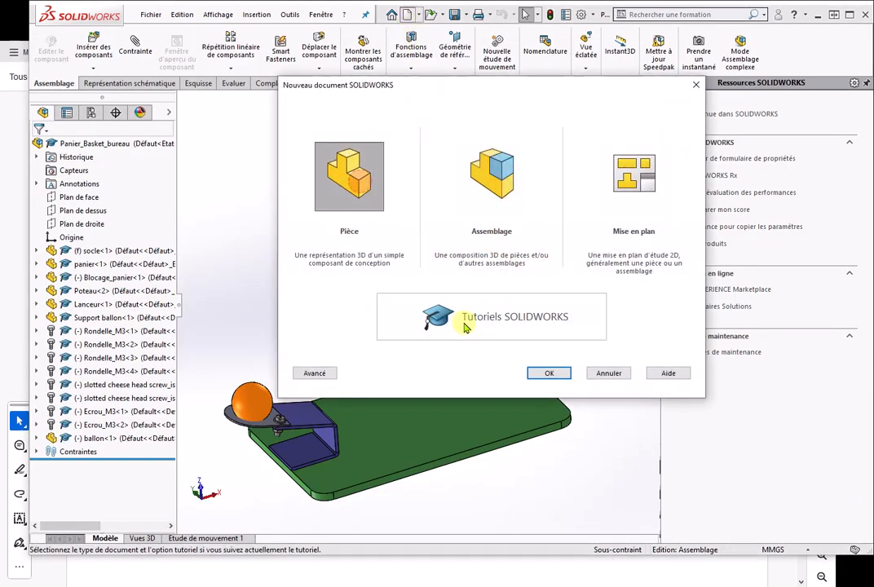
left_click(550, 373)
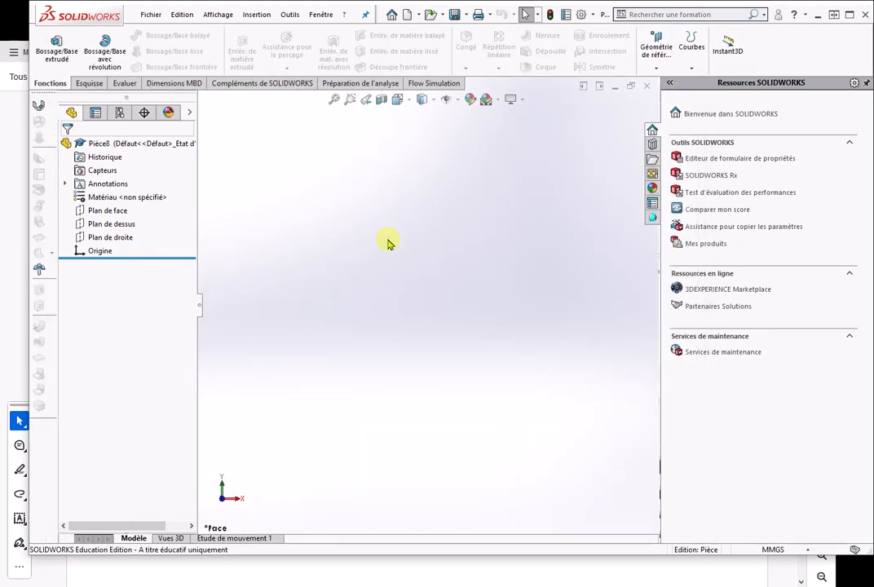
Step: Sketch a corner rectangle about 76 mm wide on Plan de face, starting at the origin
left_click(96, 211)
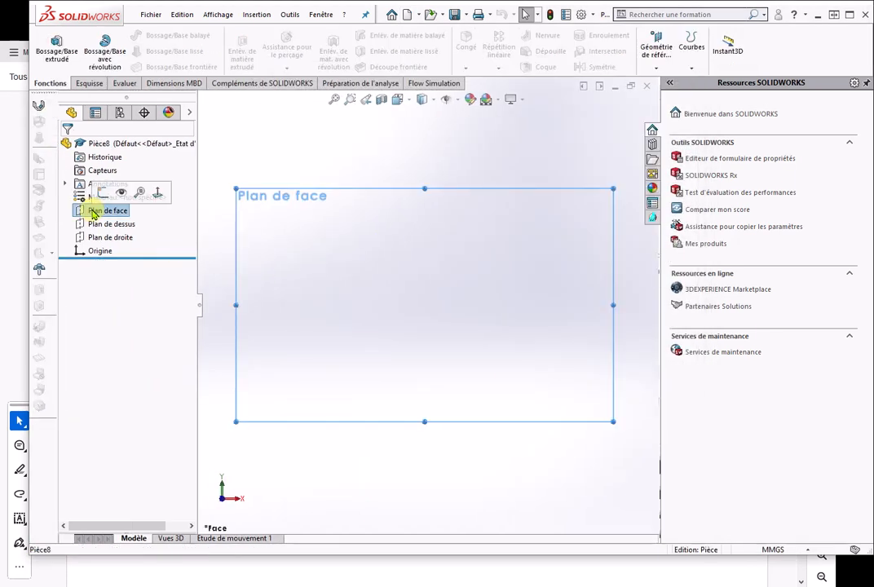
left_click(84, 85)
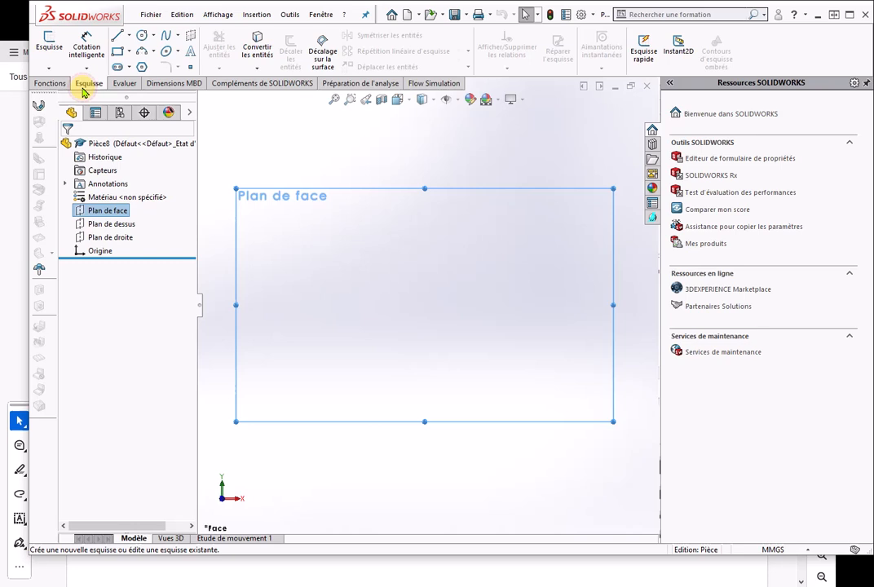
left_click(118, 48)
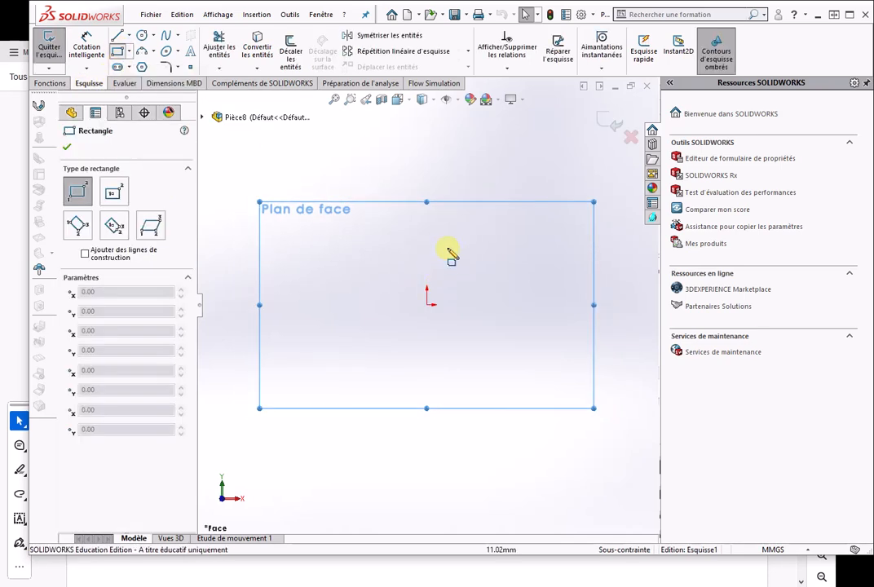
left_click(427, 305)
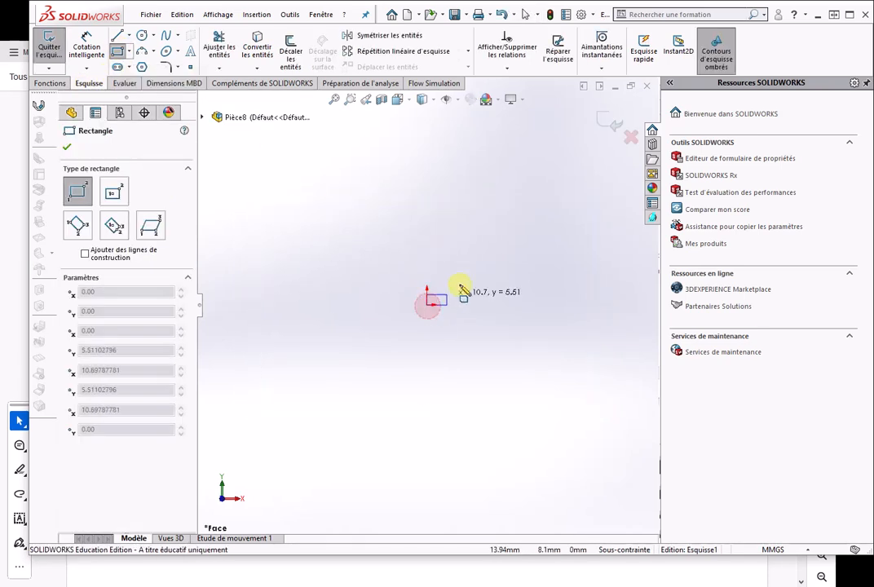
left_click(569, 236)
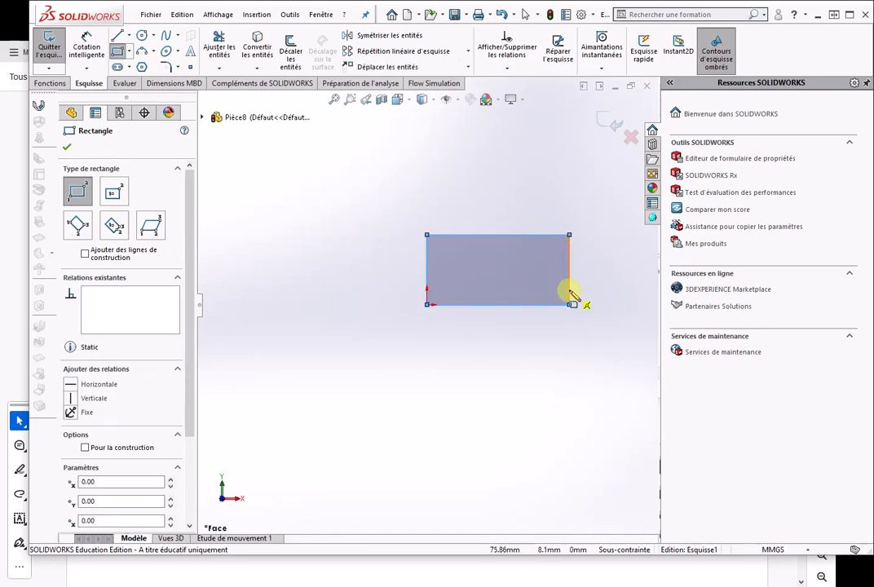
Step: Check the base dimensions in the PDF drawing and dimension the rectangle's upper edge to 170 mm in SOLIDWORKS
left_click(85, 45)
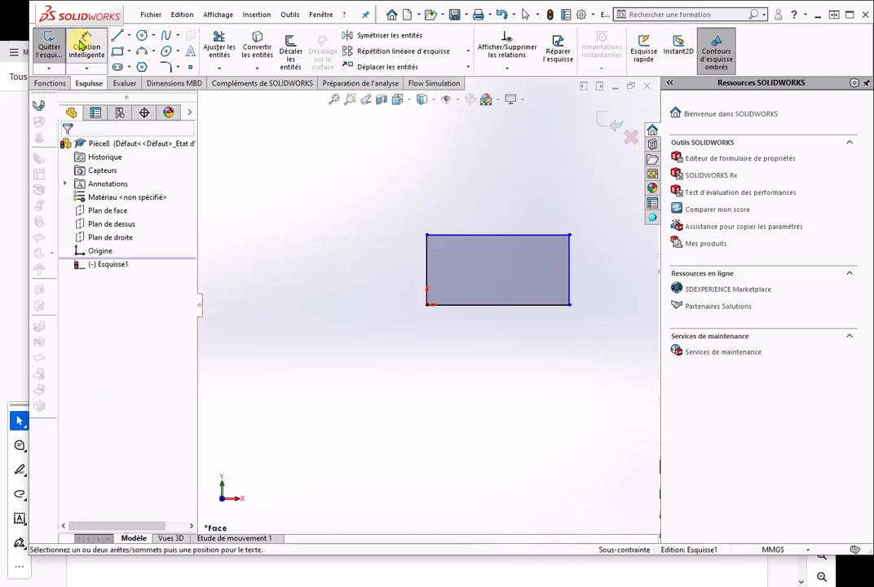
left_click(747, 575)
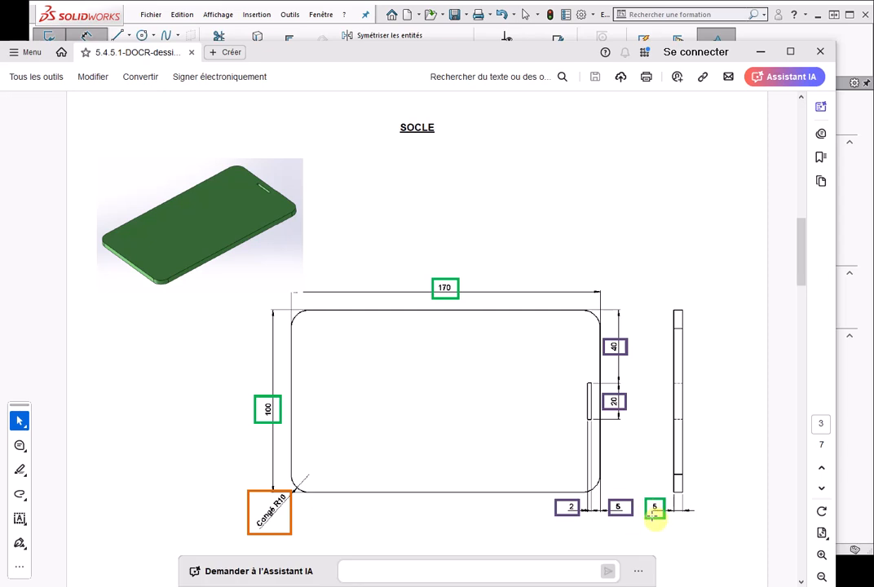
left_click(854, 501)
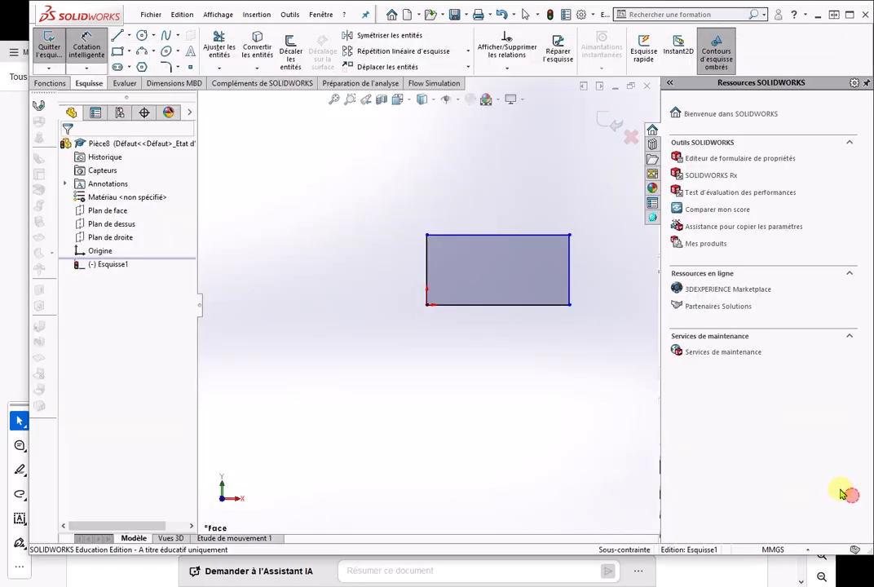
left_click(481, 237)
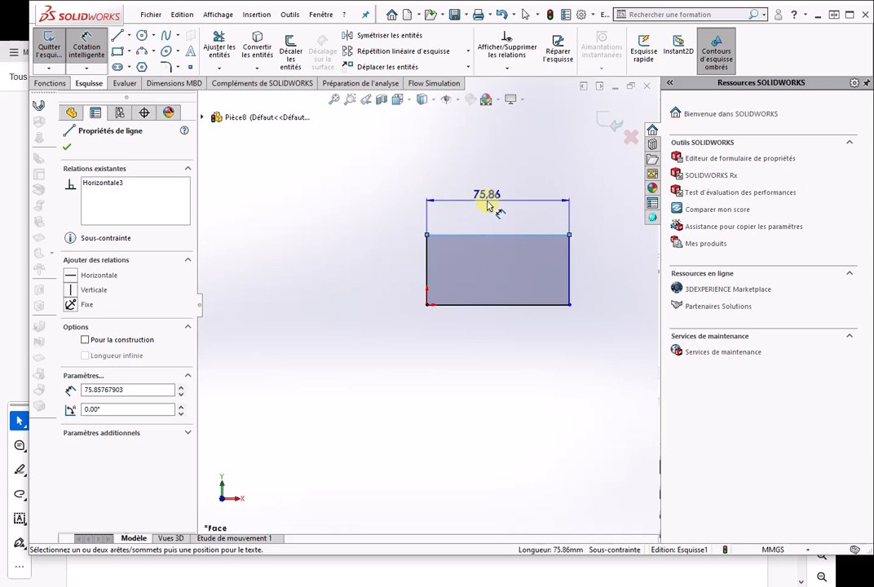
left_click(507, 219)
type("17")
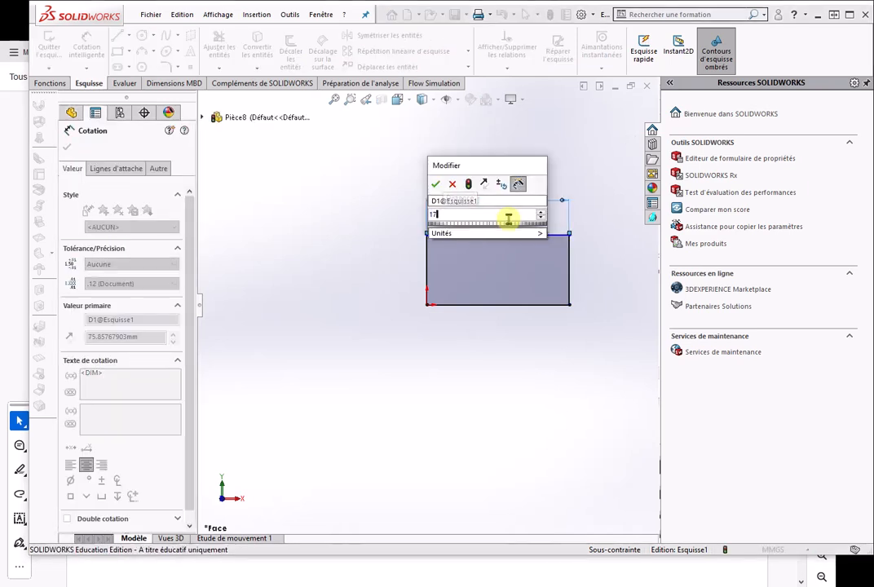
type("0")
key("Return")
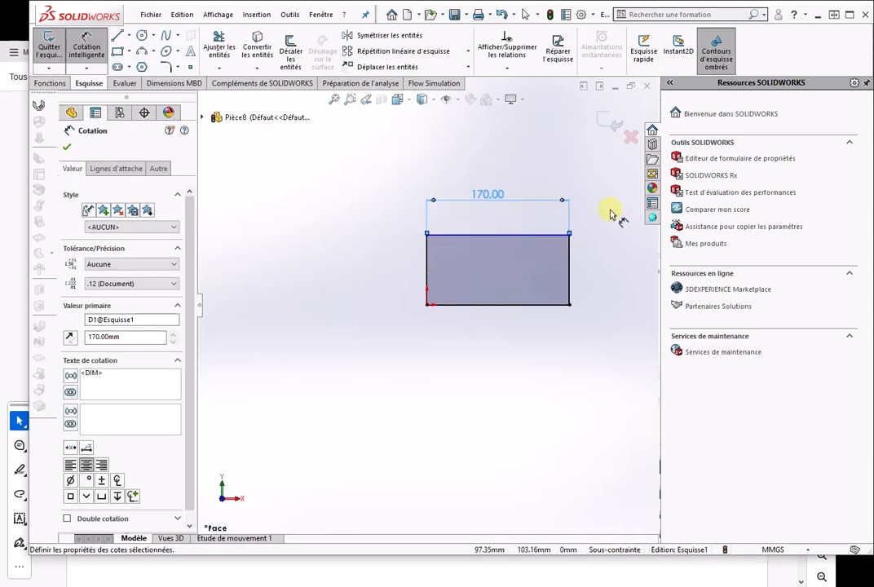
Step: Dimension the rectangle's vertical side to 100 mm
left_click(427, 268)
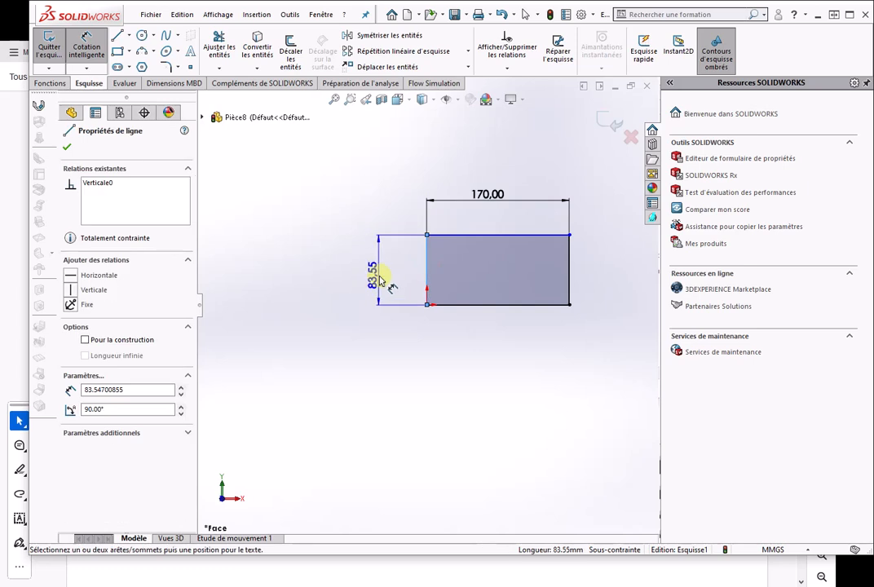
left_click(387, 276)
type("100")
key("Return")
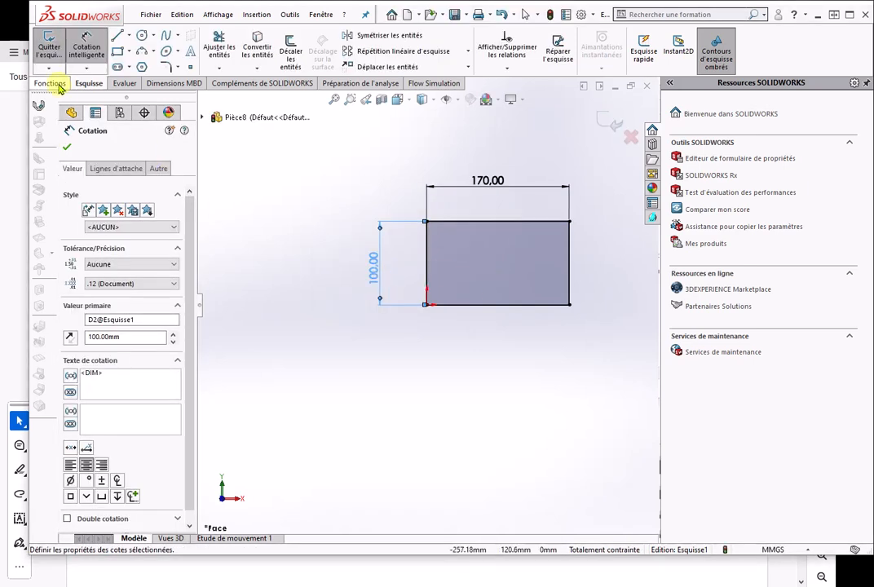
Step: Extrude the rectangle as a boss with a blind depth of 5 mm
left_click(55, 84)
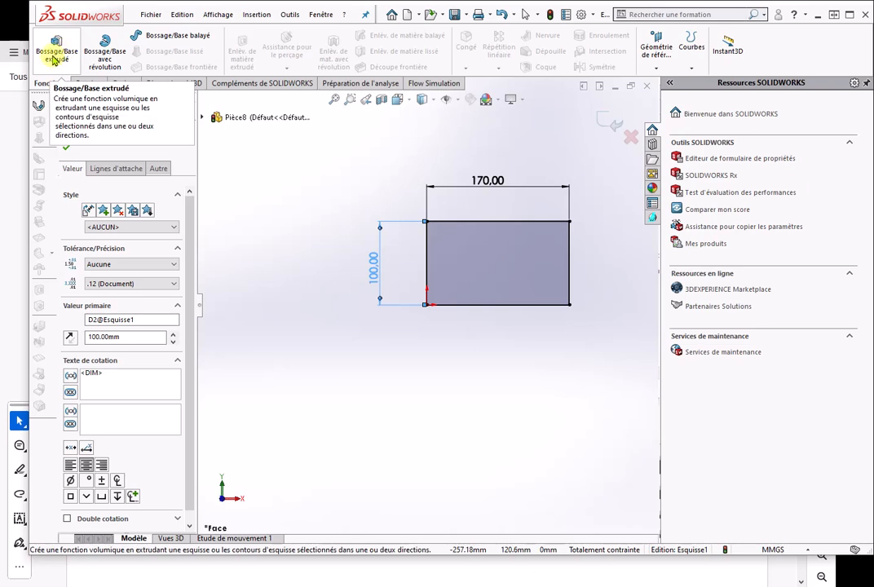
left_click(52, 58)
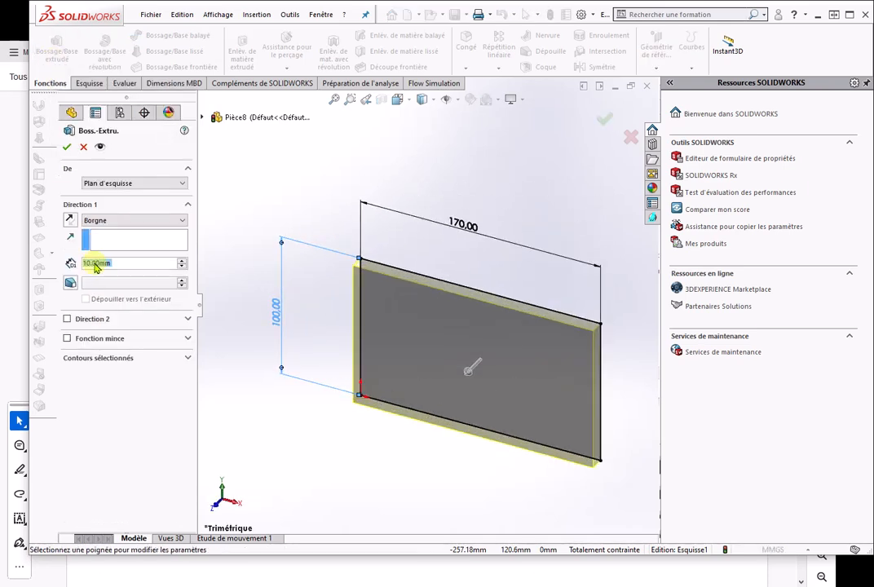
type("5")
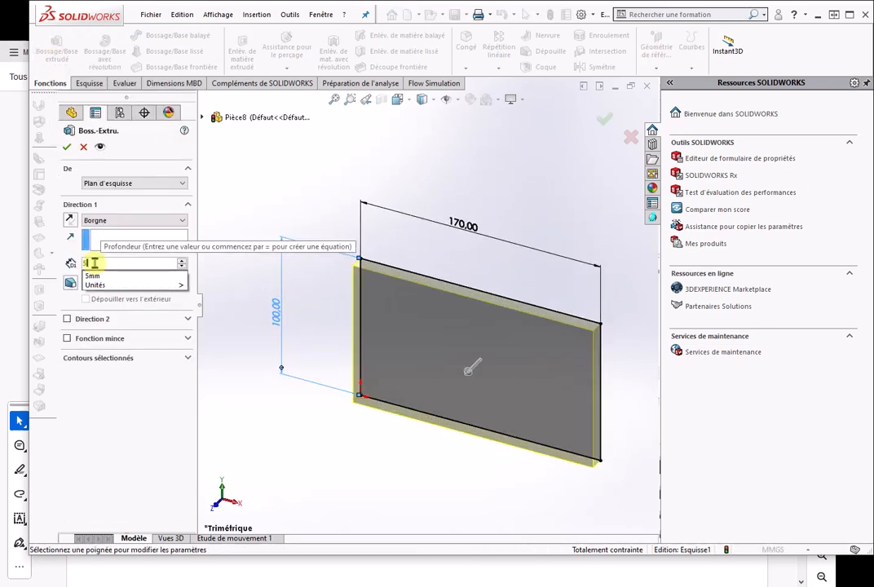
key("Return")
left_click(66, 147)
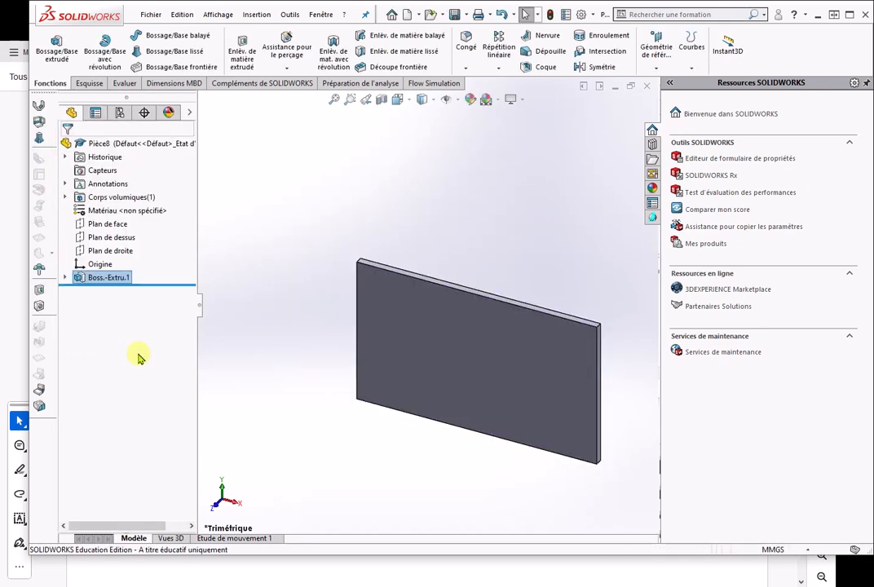
Step: Turn the plate to the front view and examine the slot's size and position on the SOCLE drawing in the PDF
left_click(398, 99)
left_click(414, 152)
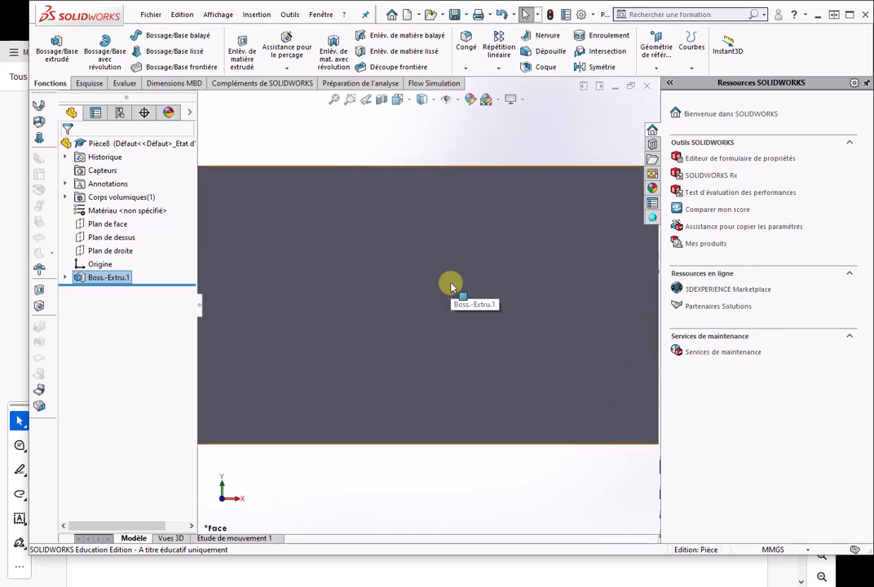
left_click(466, 477)
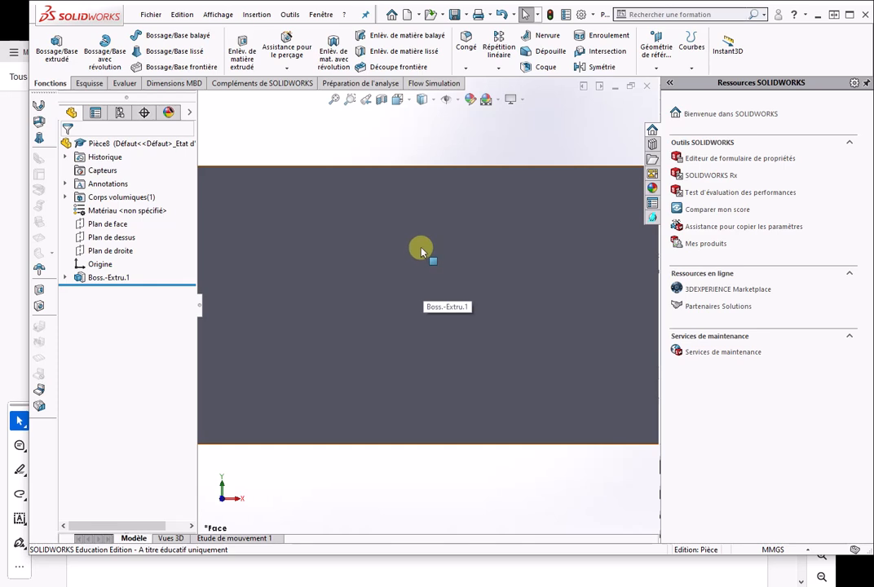
scroll(561, 129, "down", 3)
scroll(462, 307, "down", 3)
scroll(454, 293, "up", 4)
scroll(456, 297, "up", 3)
scroll(345, 348, "down", 3)
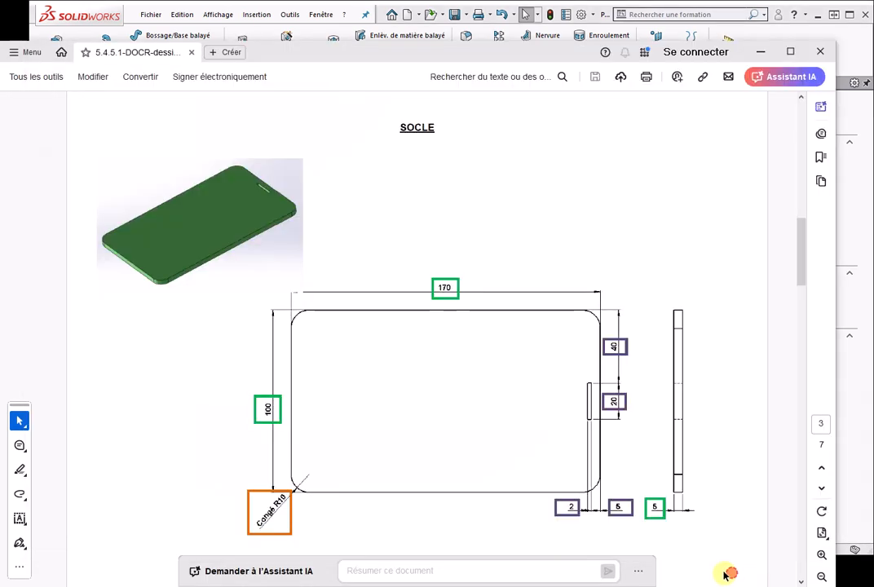
left_click(726, 571)
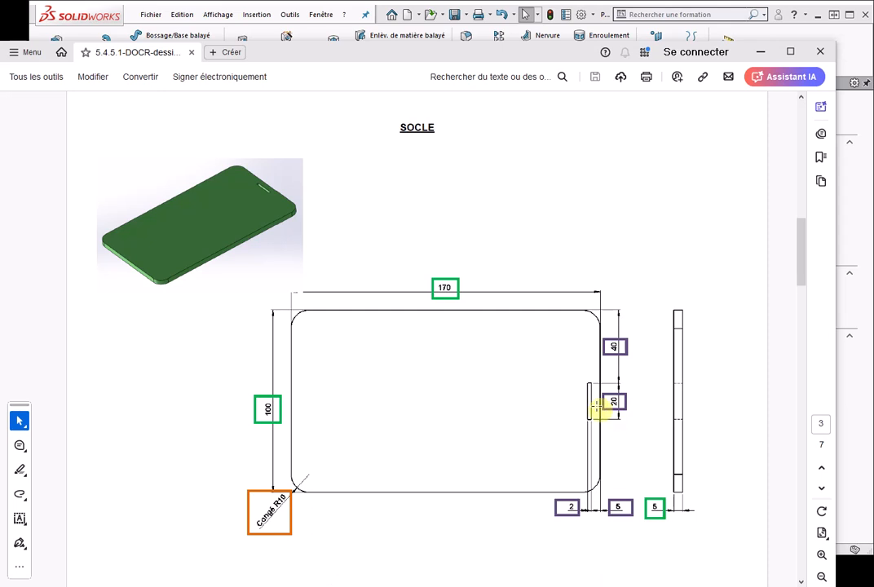
scroll(612, 408, "down", 2)
scroll(612, 412, "up", 2)
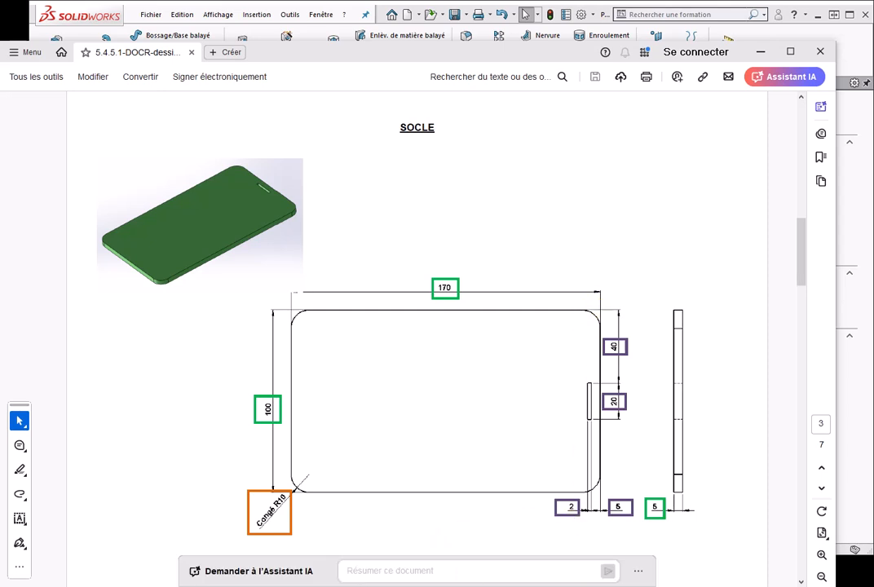
Step: Back in the SOLIDWORKS part, sketch an upright rectangle about 8 by 38 mm on the plate's front face near its right edge
mouse_move(720, 586)
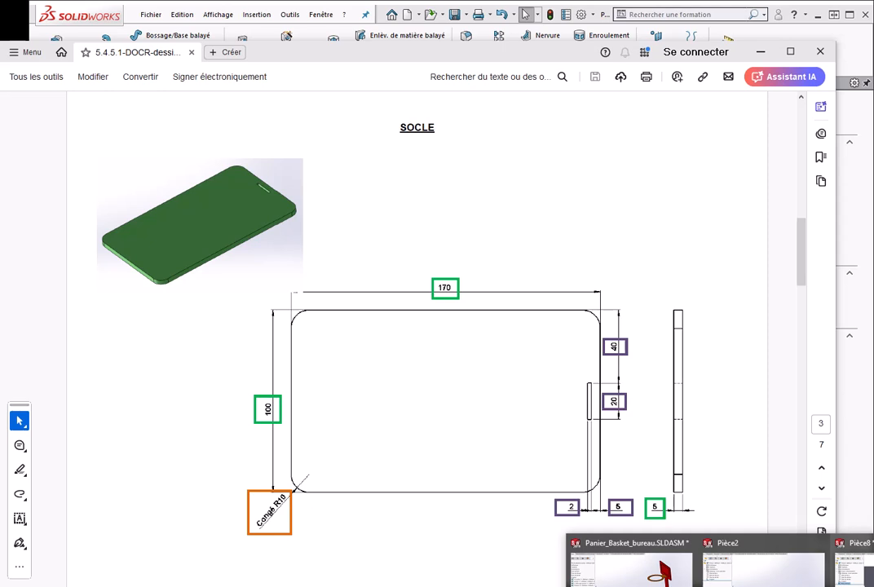
left_click(854, 564)
left_click(553, 320)
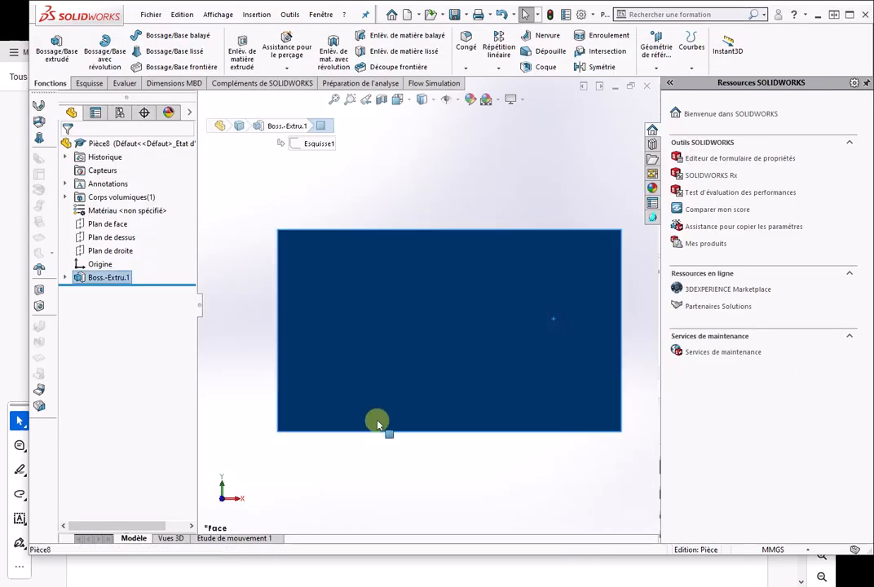
left_click(89, 84)
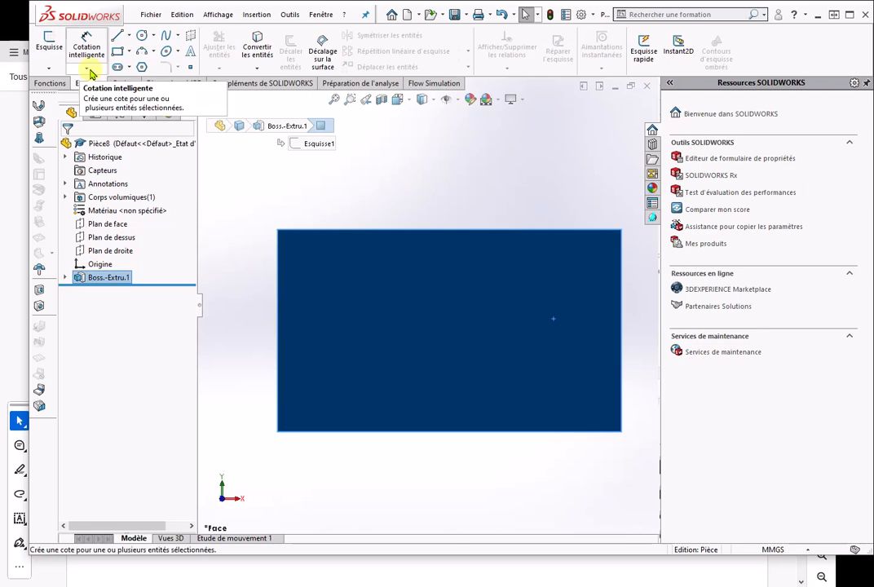
left_click(117, 51)
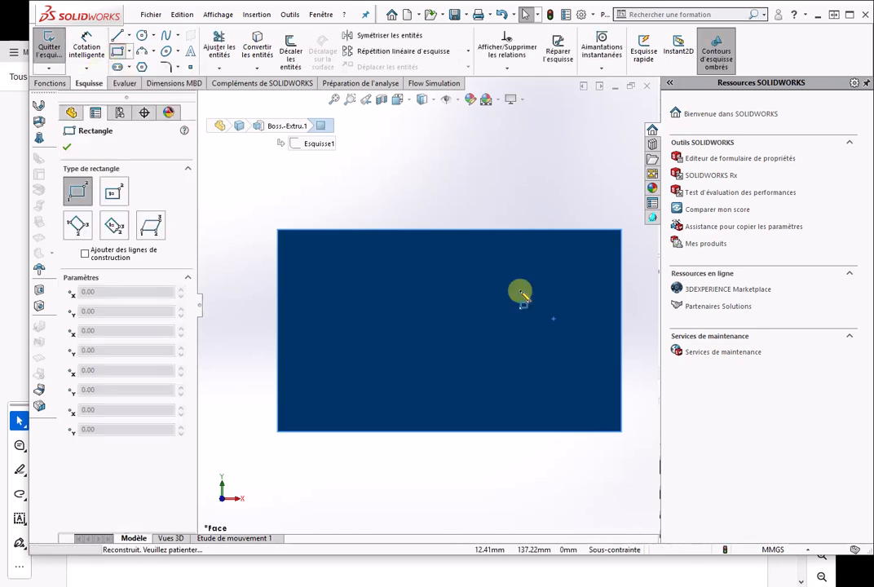
left_click(589, 298)
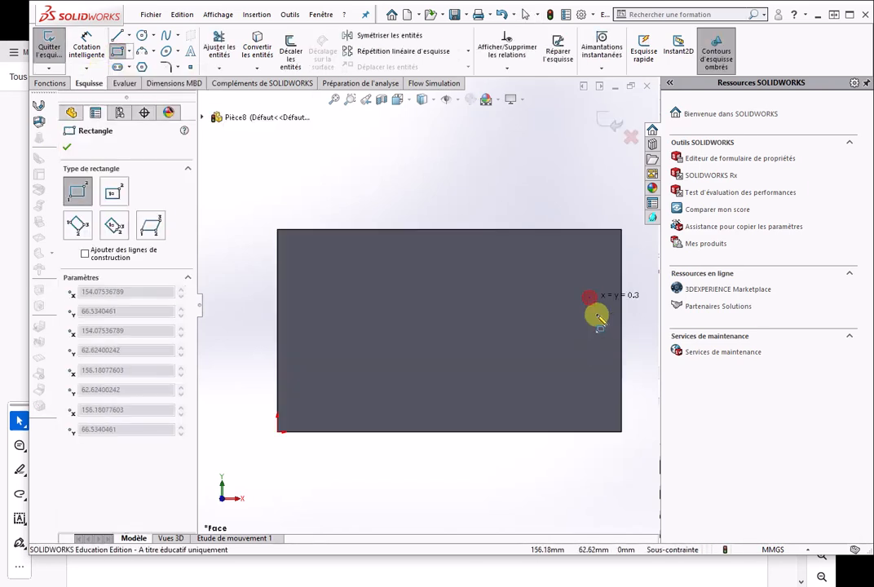
left_click(606, 375)
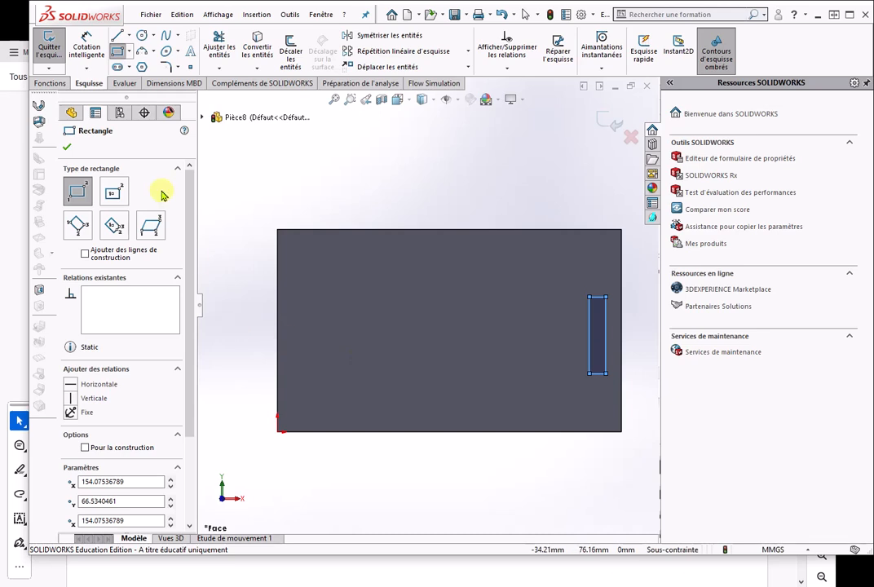
Step: Dimension the width of the slot rectangle's lower horizontal side to 2 mm
left_click(87, 49)
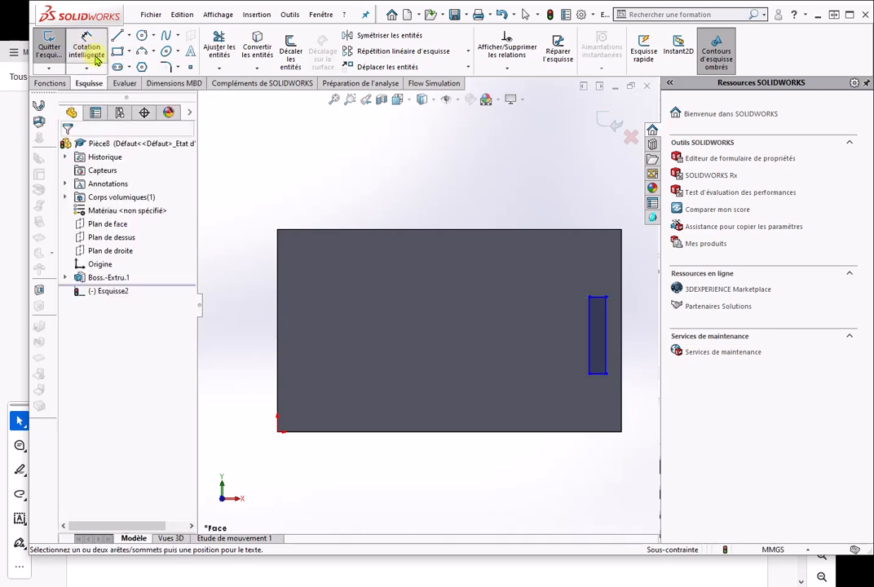
left_click(599, 375)
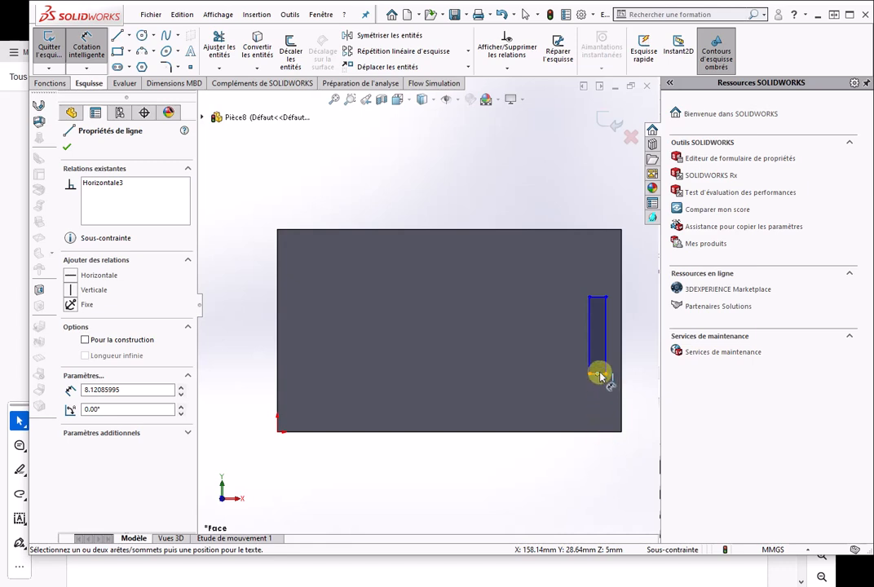
key("Escape")
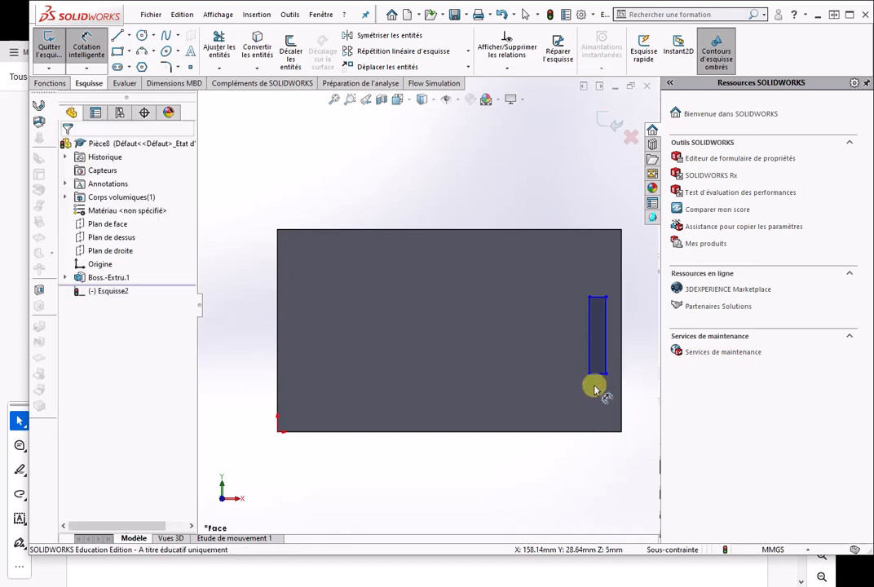
scroll(602, 377, "up", 1)
scroll(555, 352, "down", 3)
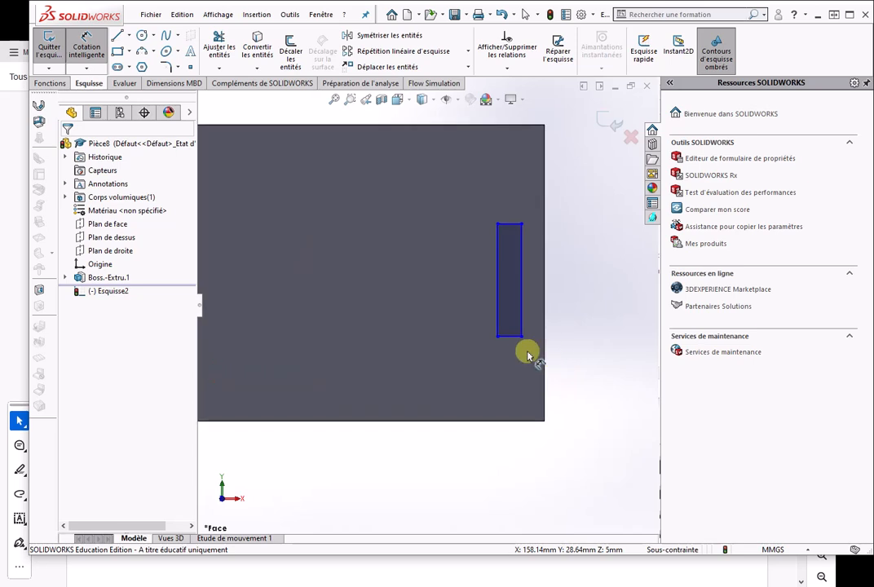
left_click(505, 338)
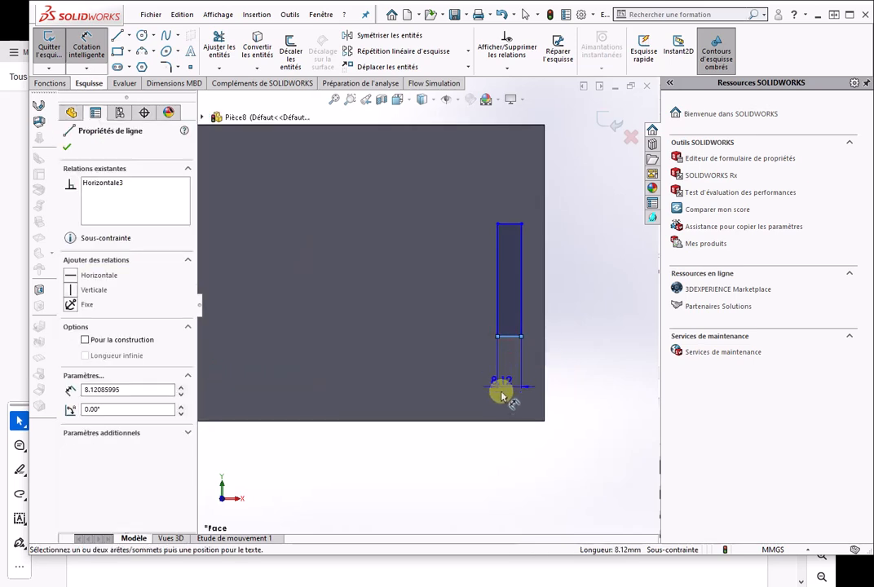
left_click(534, 475)
type("2.00mm")
key("Return")
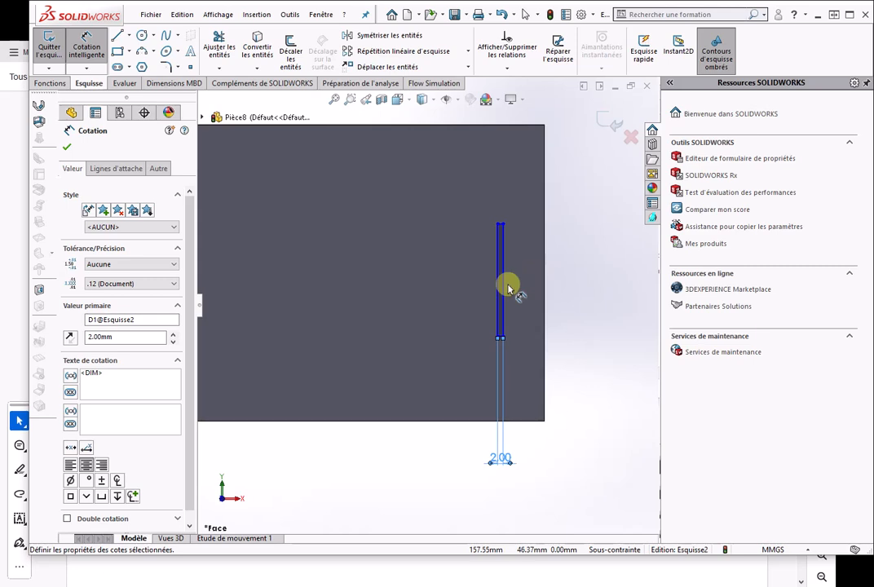
Step: Dimension the height of the slot rectangle's long vertical side to 20 mm
left_click(503, 287)
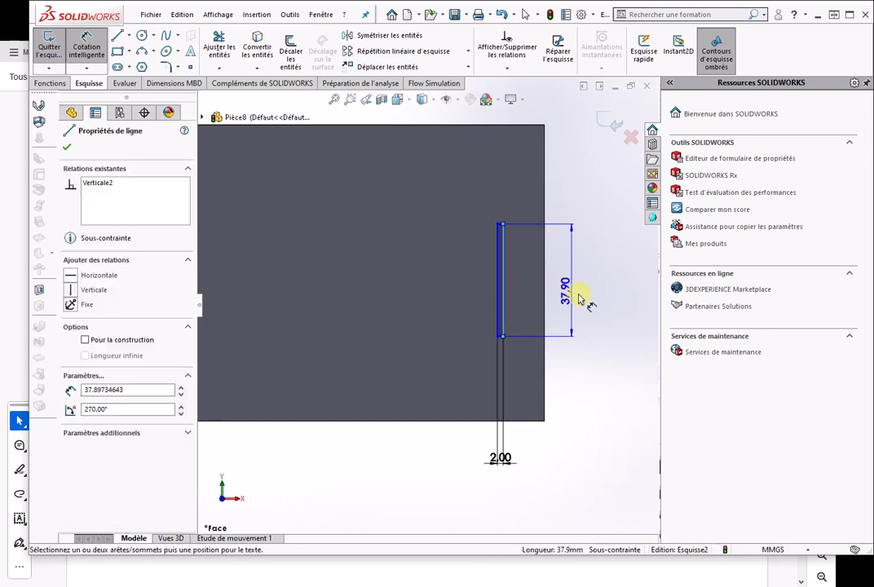
left_click(585, 297)
type("20")
key("Return")
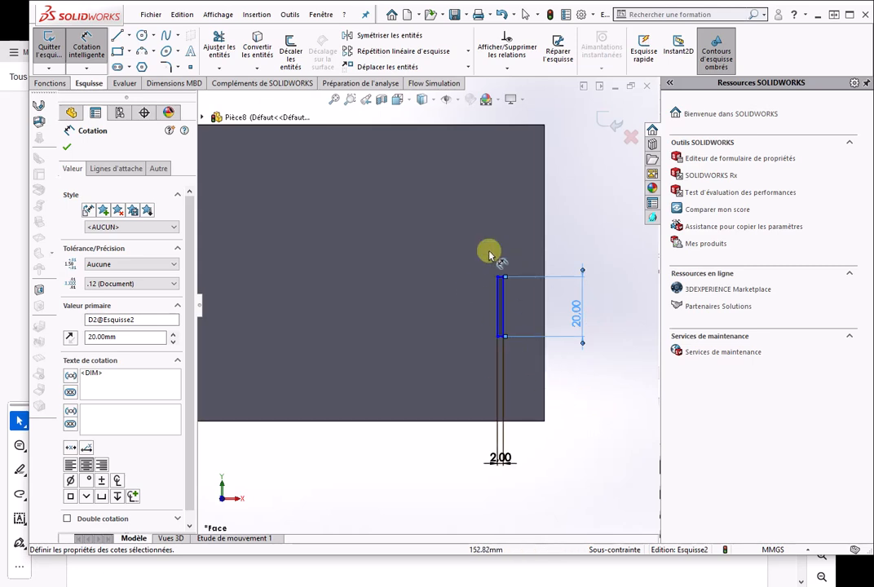
Step: Dimension the distance between the slot rectangle's outer long side and the plate's nearby right edge to 5 mm
scroll(495, 310, "down", 3)
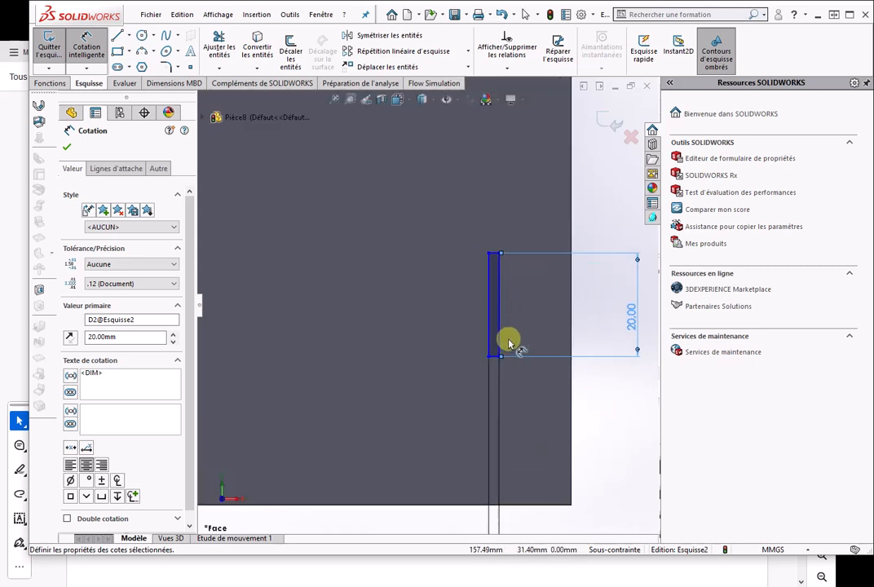
left_click(502, 334)
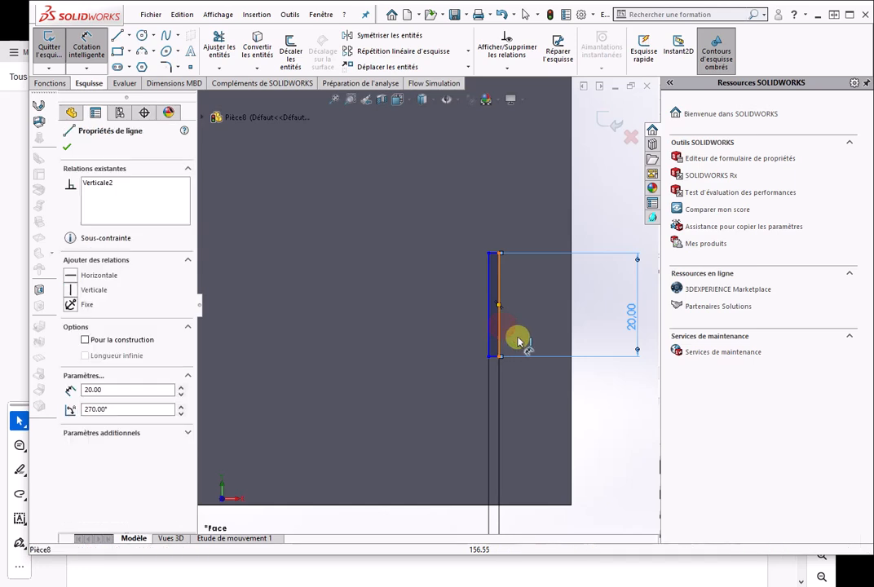
left_click(571, 344)
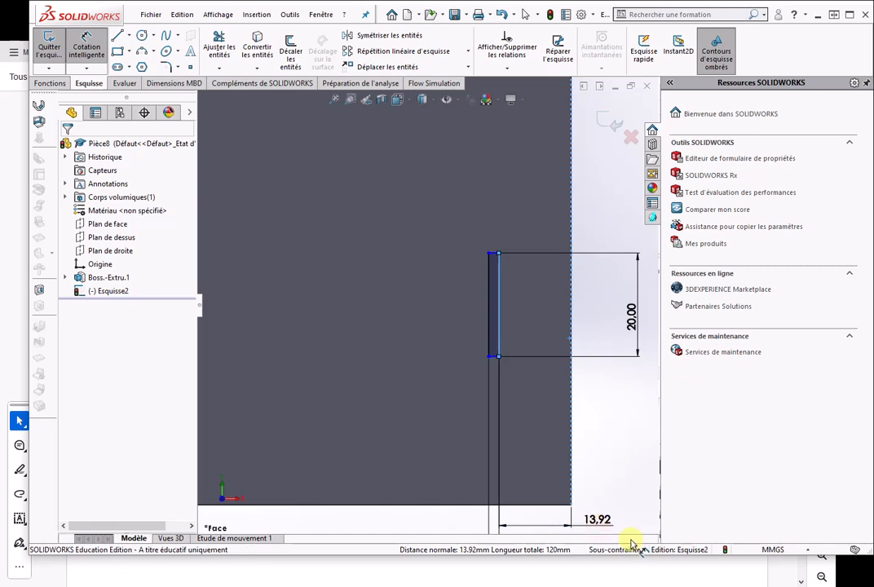
left_click(600, 530)
type("5")
key("Return")
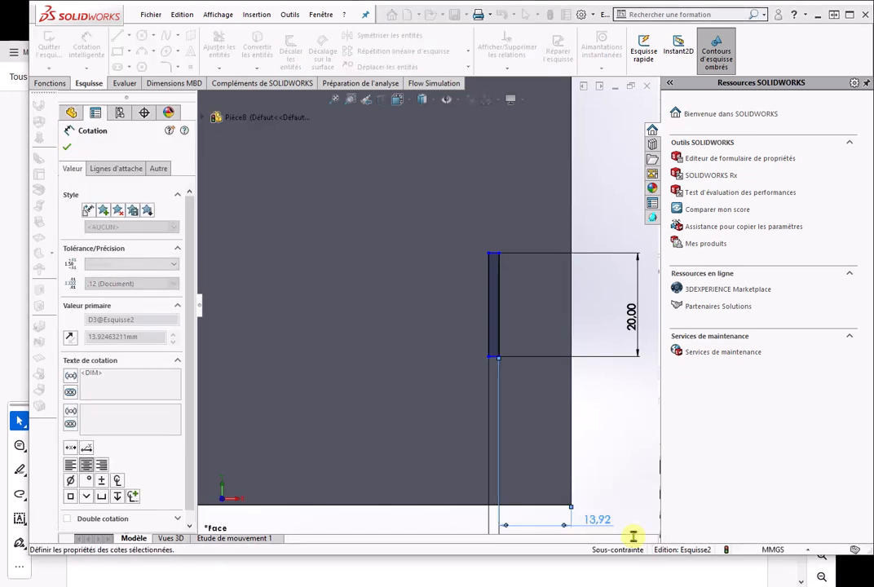
Step: Dimension the distance from the plate's upper edge to the slot rectangle's upper side to 40 mm
scroll(573, 210, "up", 3)
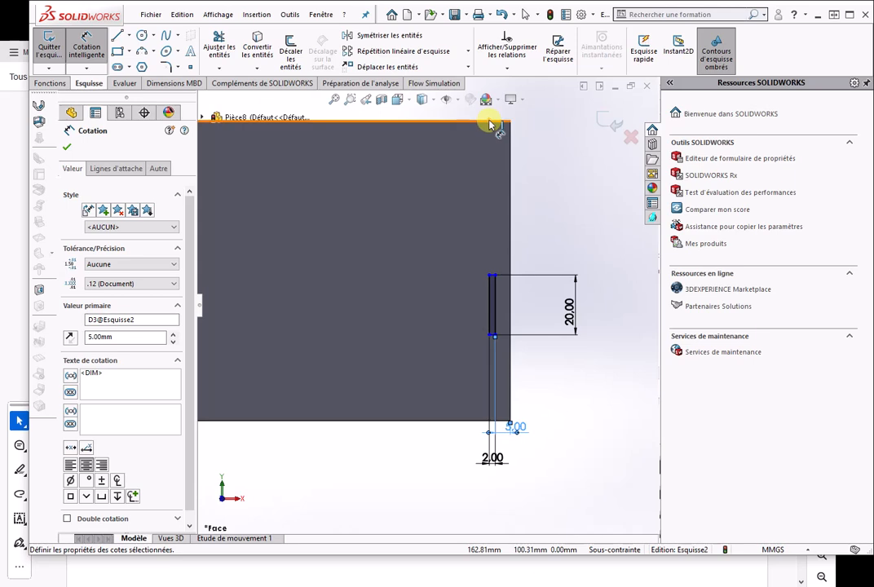
left_click(491, 123)
scroll(497, 260, "down", 3)
scroll(497, 259, "down", 3)
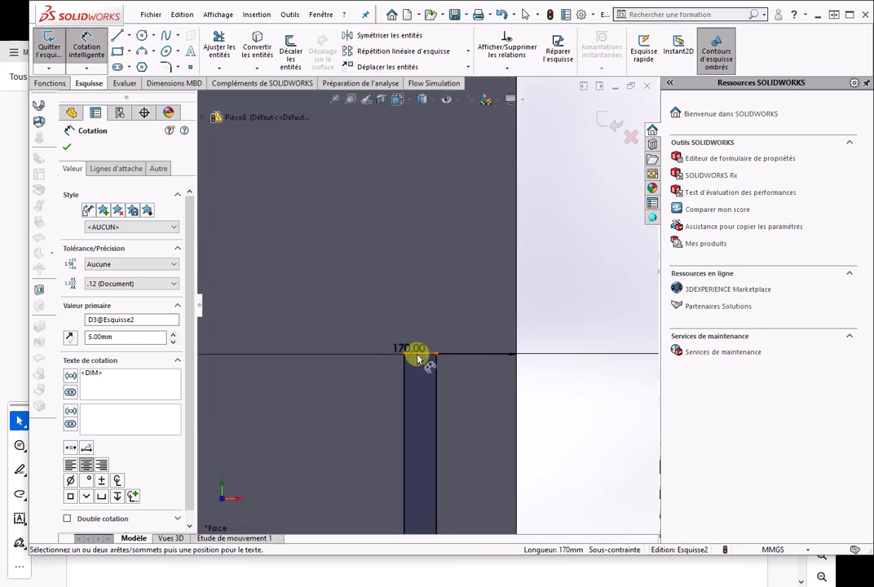
left_click(417, 353)
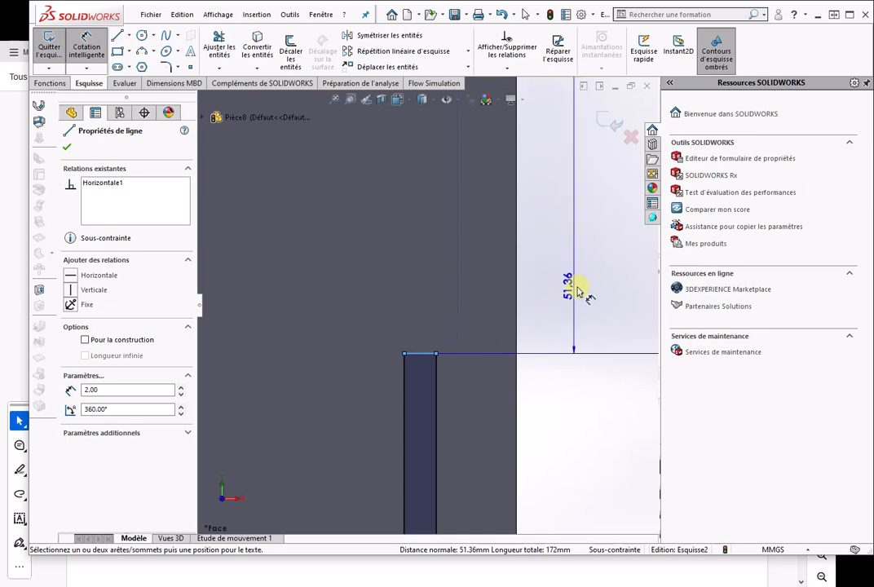
left_click(584, 290)
type("0")
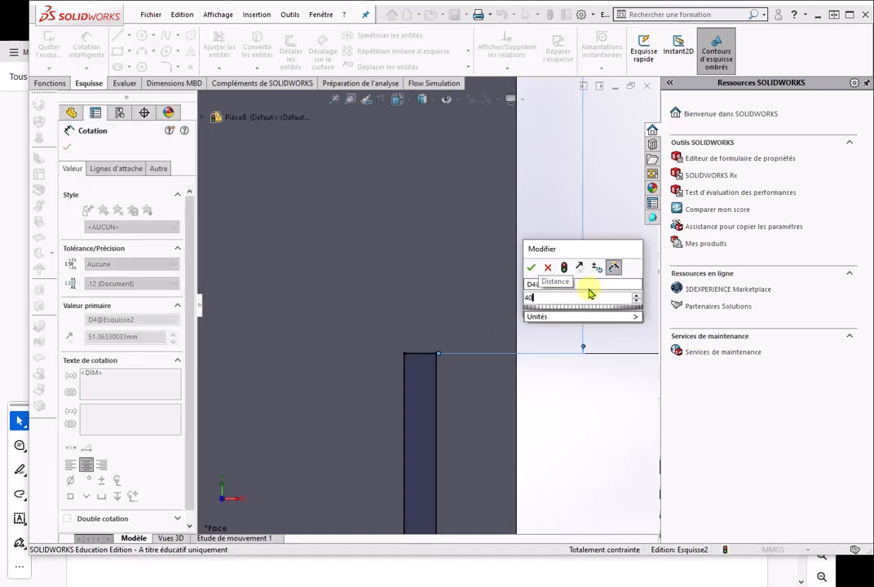
key("Return")
scroll(561, 321, "up", 8)
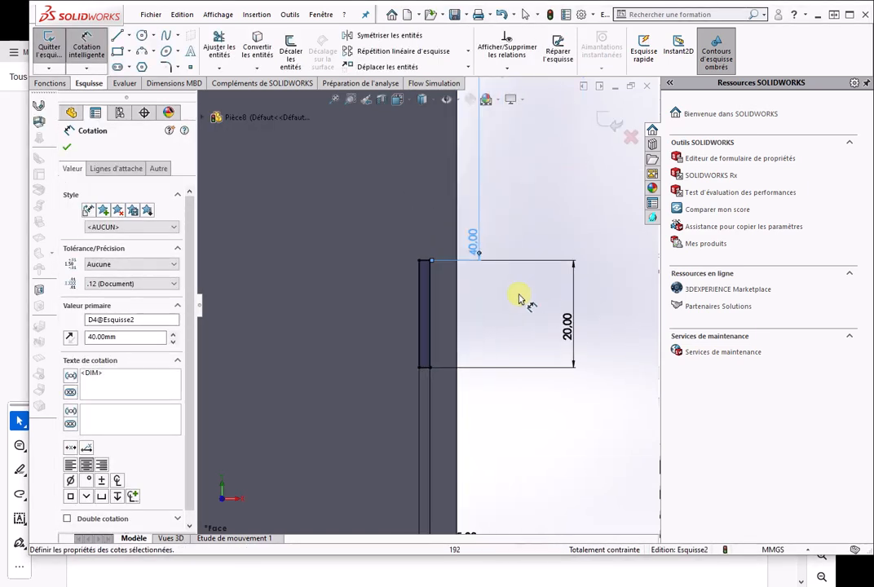
scroll(302, 308, "up", 3)
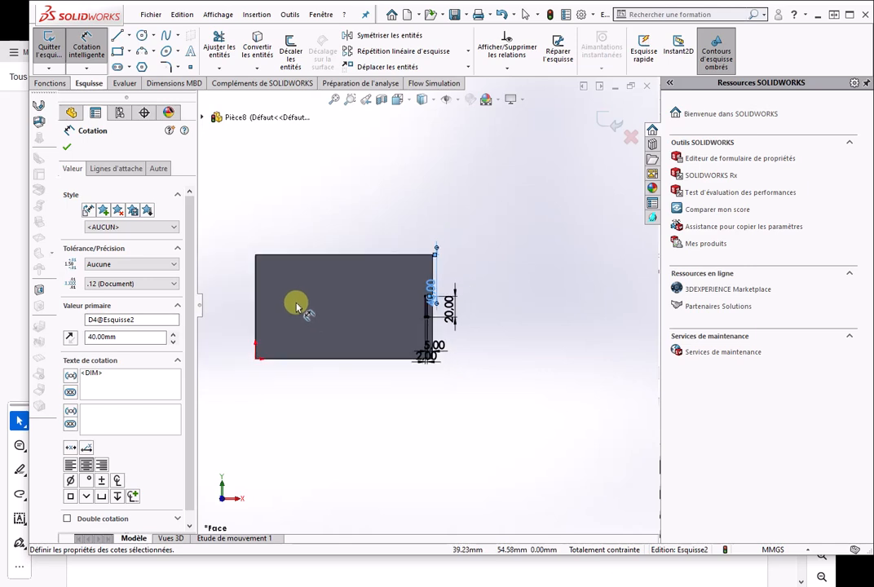
Step: Cut the slot rectangle through the plate with a blind extruded cut 5 mm deep
scroll(369, 292, "down", 5)
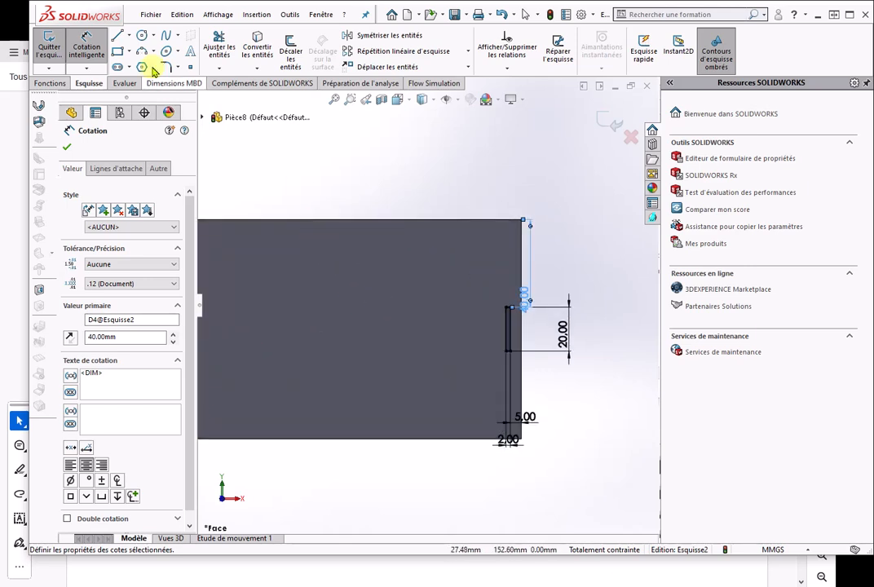
left_click(54, 84)
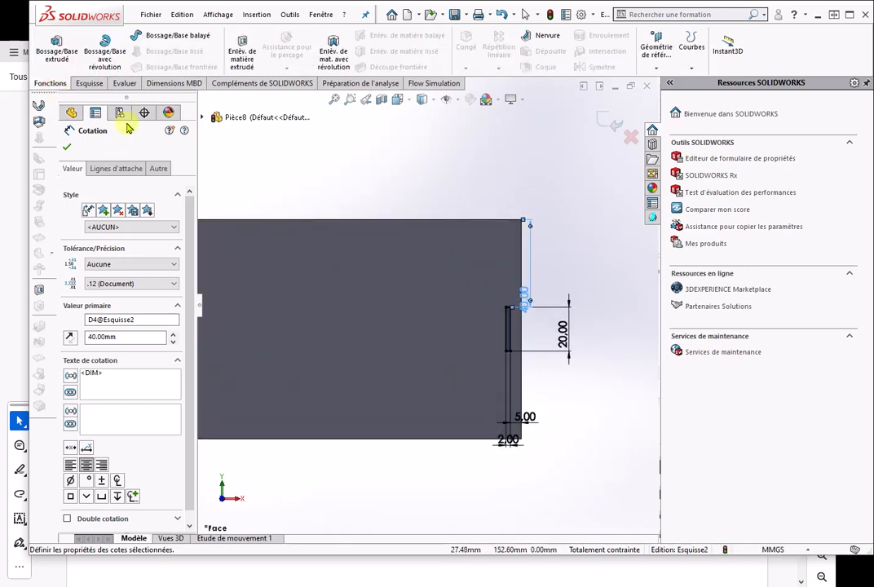
left_click(249, 43)
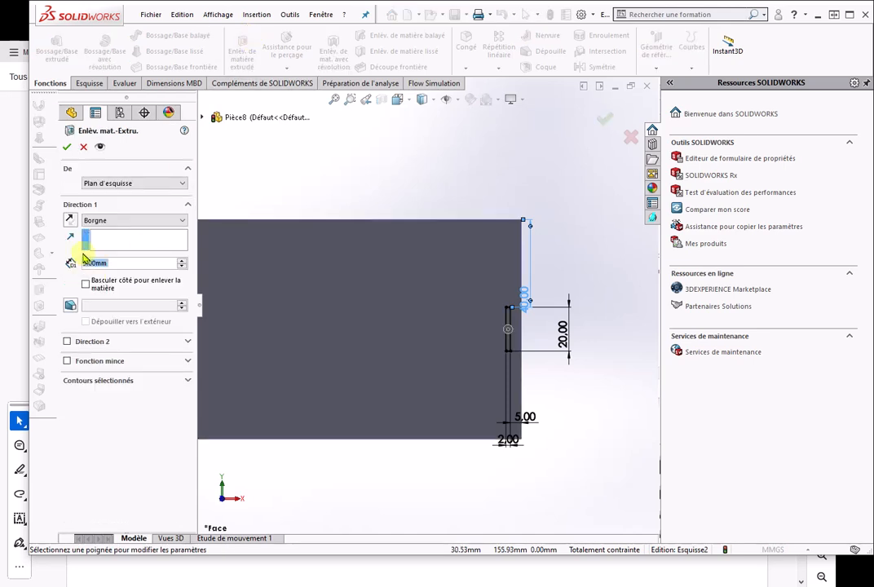
left_click(67, 148)
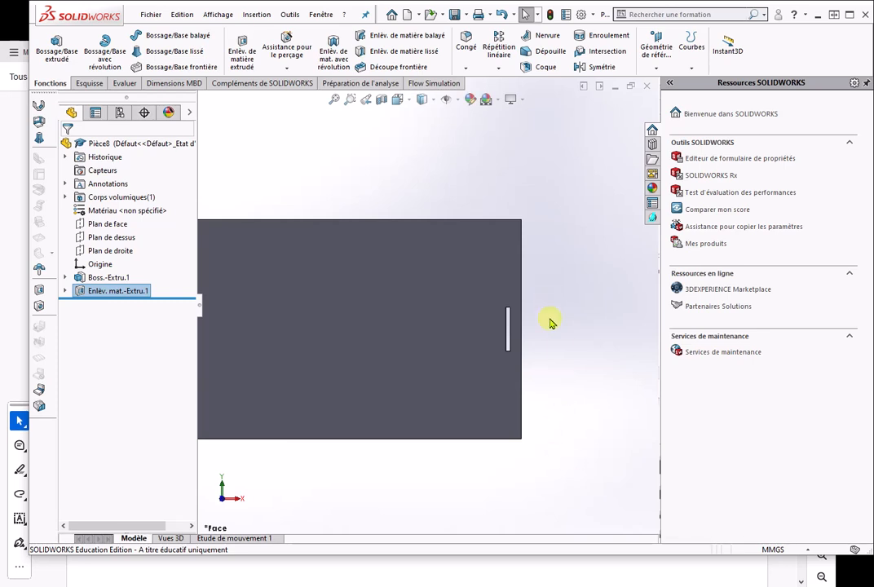
scroll(414, 365, "up", 2)
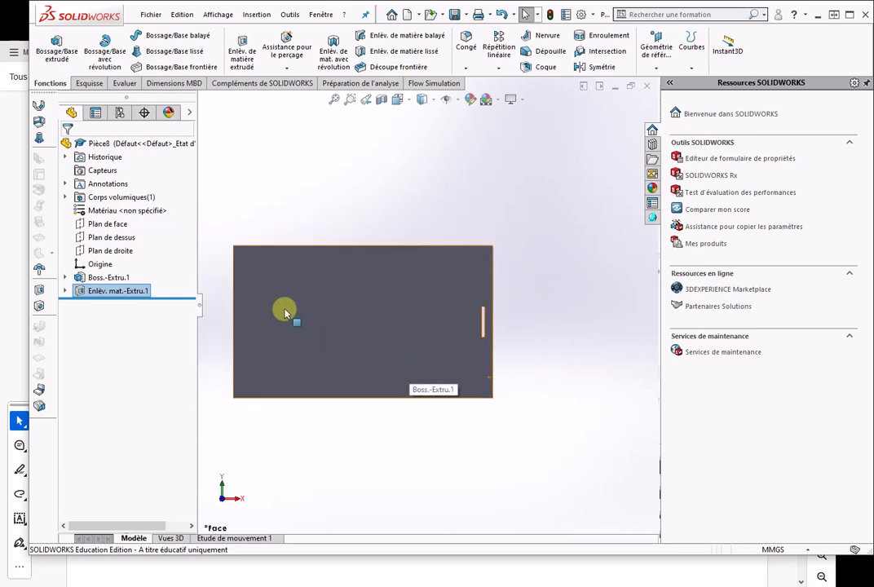
scroll(287, 312, "down", 1)
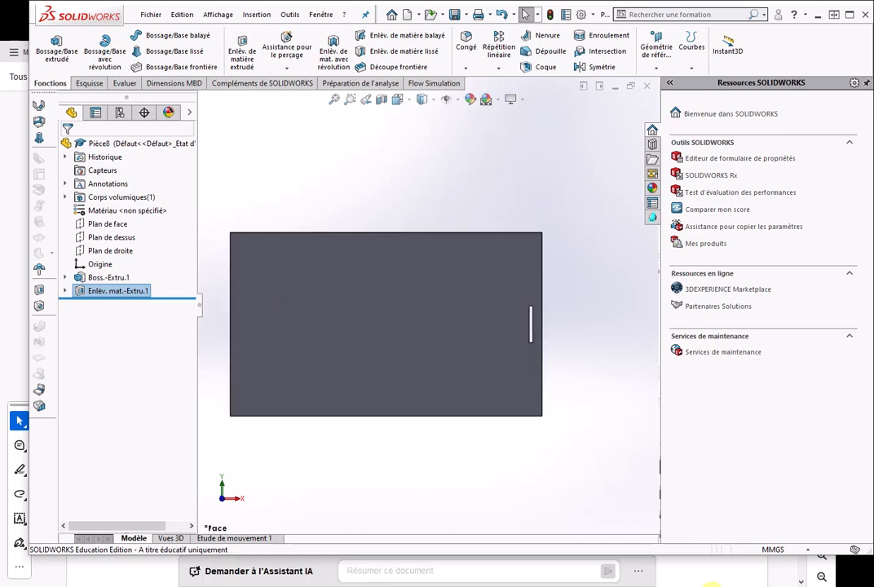
Step: Check the corner fillet radius on the SOCLE drawing in the PDF and return to the SOLIDWORKS plate part
left_click(713, 575)
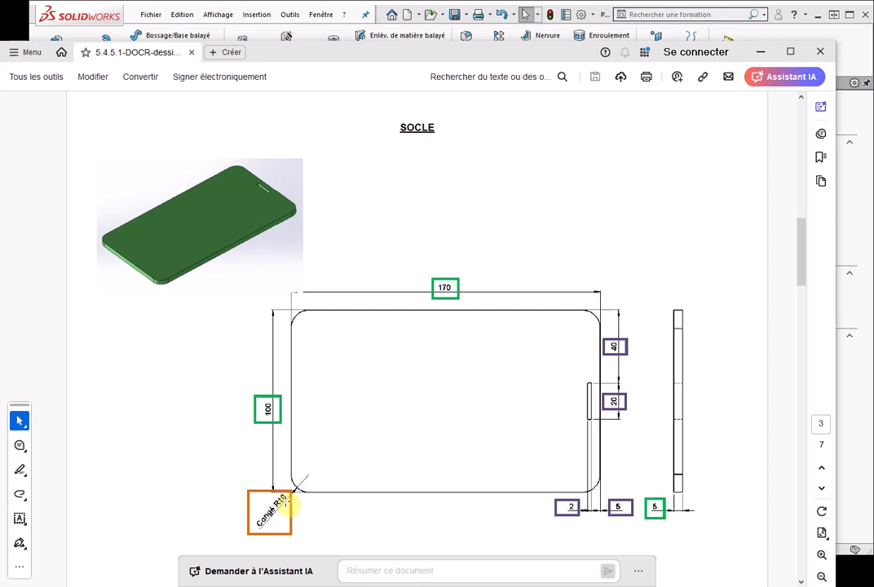
mouse_move(713, 586)
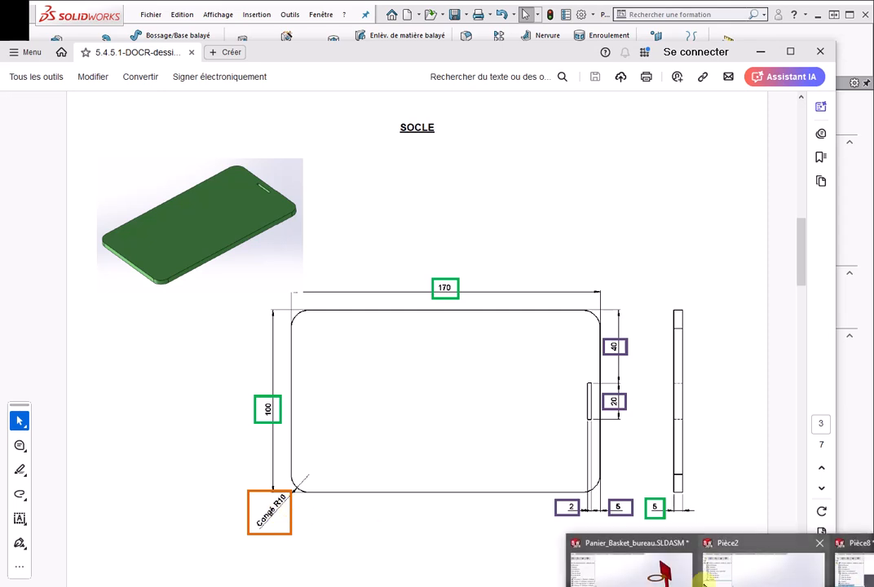
left_click(847, 461)
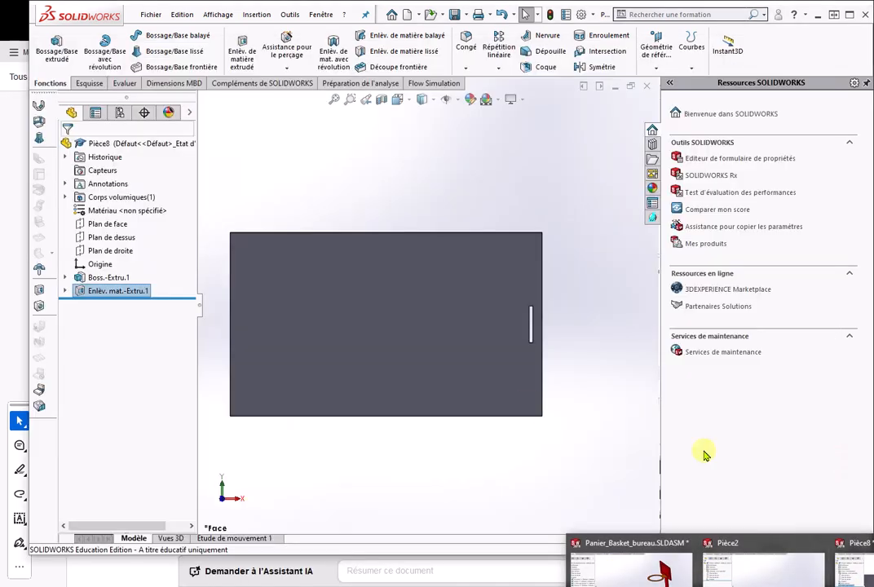
left_click(586, 359)
middle_click_drag(451, 452, 369, 416)
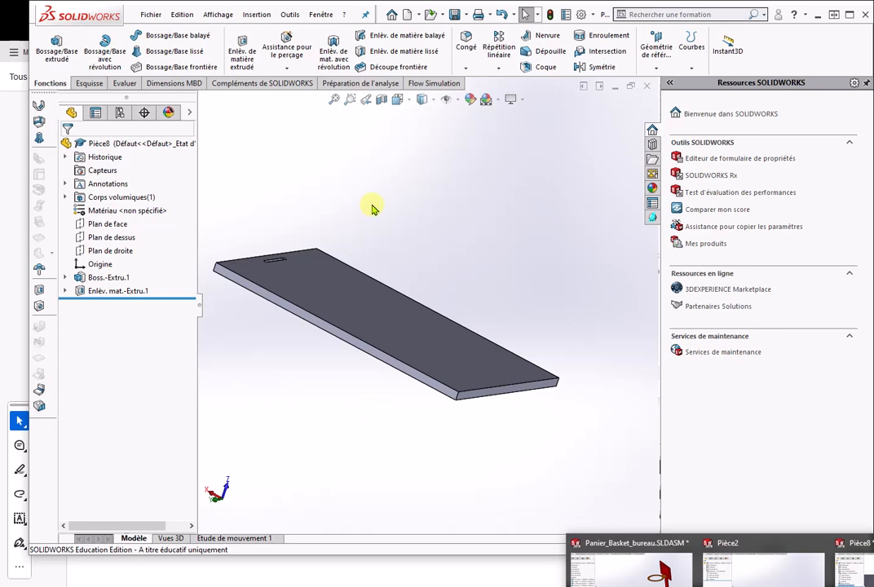
Step: Set up a symmetric constant-radius fillet of 10 mm on the two vertical corner edges at the end opposite the slot
left_click(467, 39)
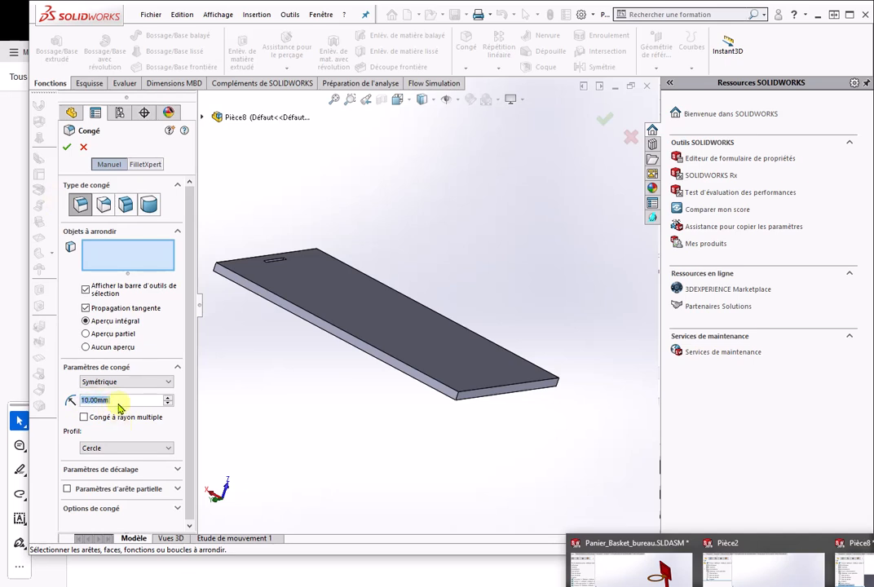
scroll(458, 398, "down", 5)
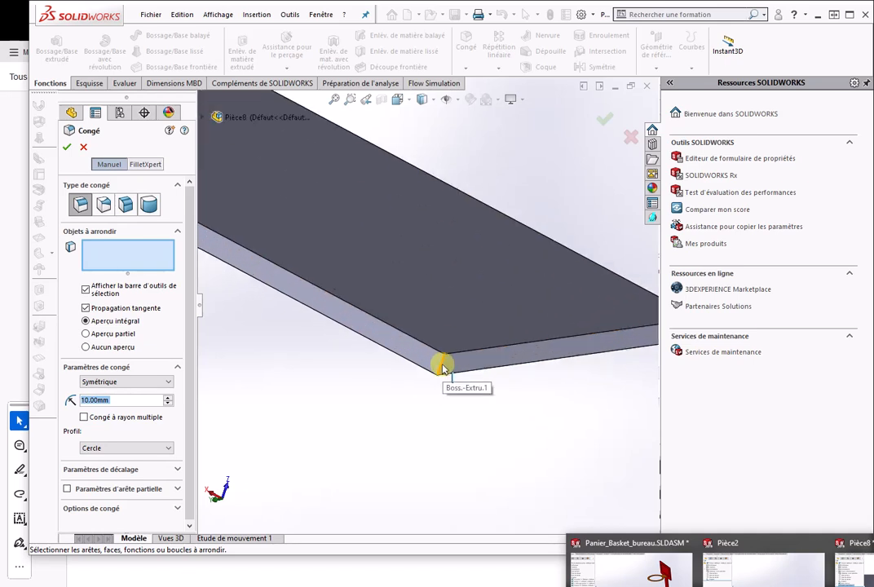
left_click(442, 367)
scroll(609, 398, "up", 3)
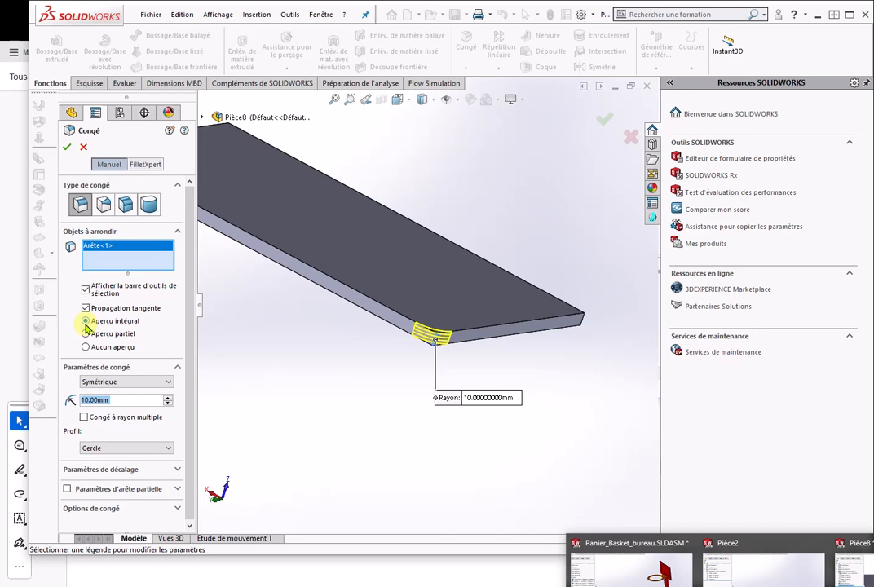
left_click(583, 321)
Step: Add the plate's two remaining vertical corner edges to the 10 mm fillet and apply it to all four corners
middle_click_drag(593, 251, 379, 376)
scroll(424, 342, "down", 4)
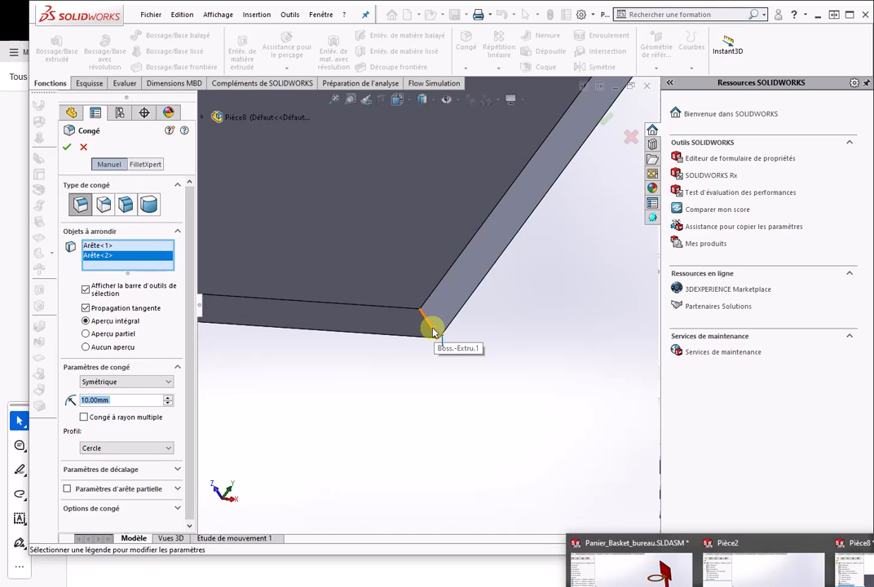
left_click(433, 331)
scroll(551, 335, "up", 3)
middle_click_drag(573, 169, 517, 293)
scroll(506, 290, "down", 4)
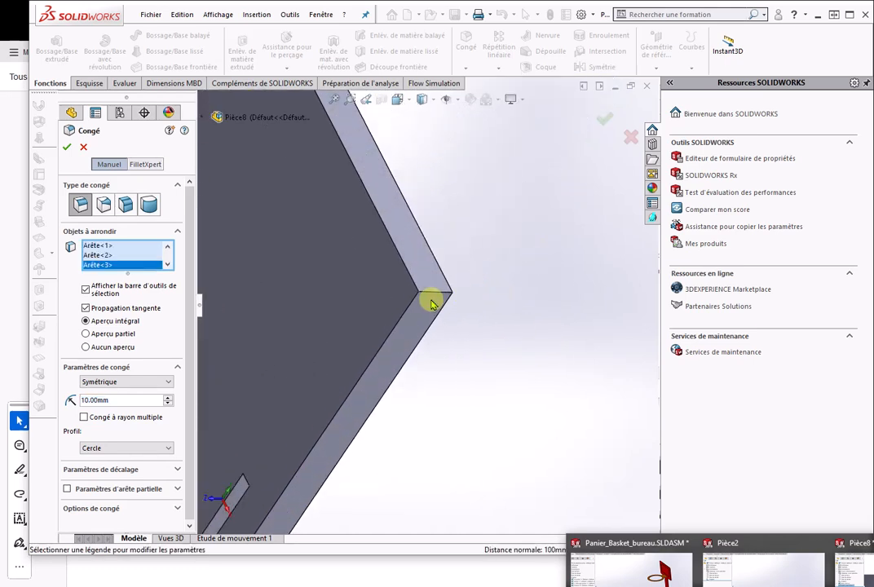
middle_click_drag(433, 303, 433, 293)
left_click(439, 288)
scroll(502, 352, "up", 4)
scroll(502, 348, "up", 3)
middle_click_drag(308, 401, 410, 326)
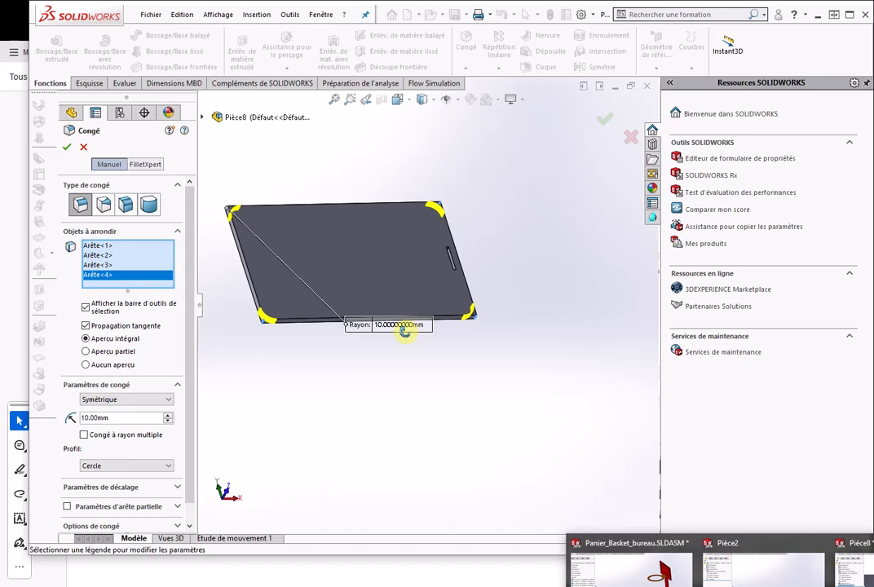
left_click(67, 147)
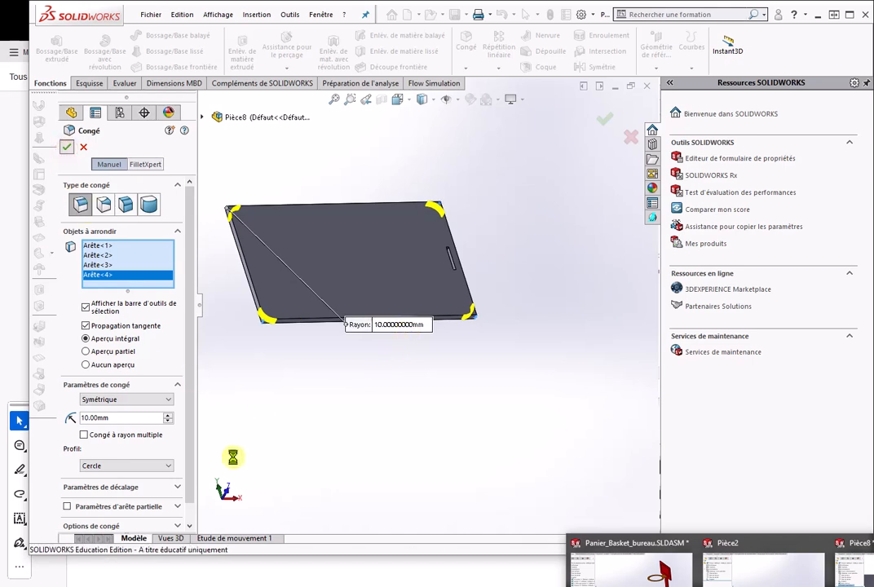
middle_click_drag(400, 400, 361, 336)
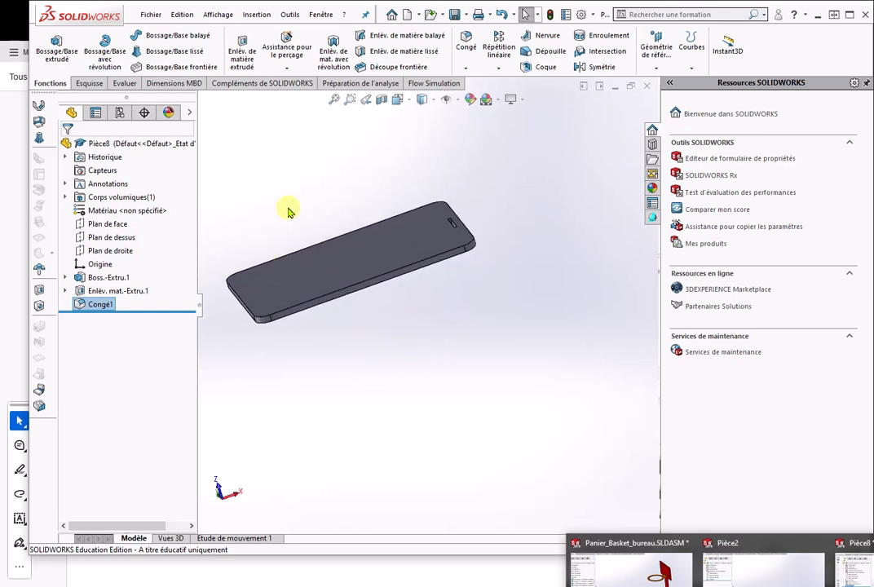